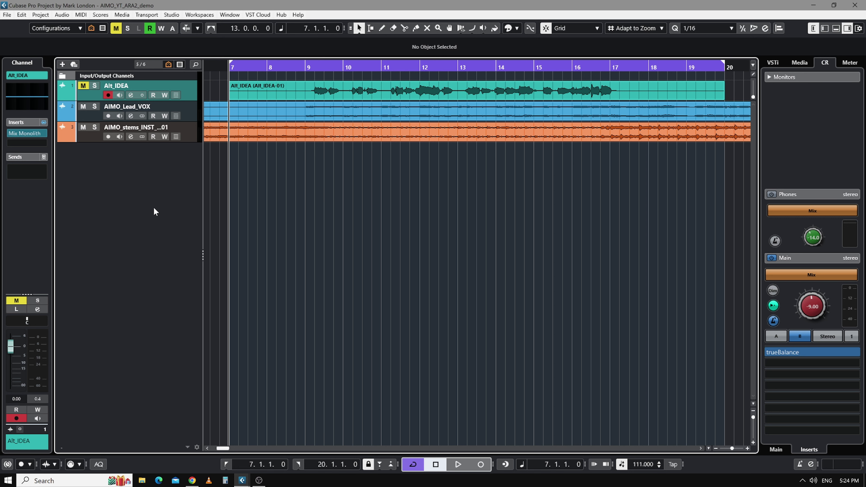
Play the arrangement from bar 7, stop it, and mute the AIMO_Lead_VOX track.
key(space)
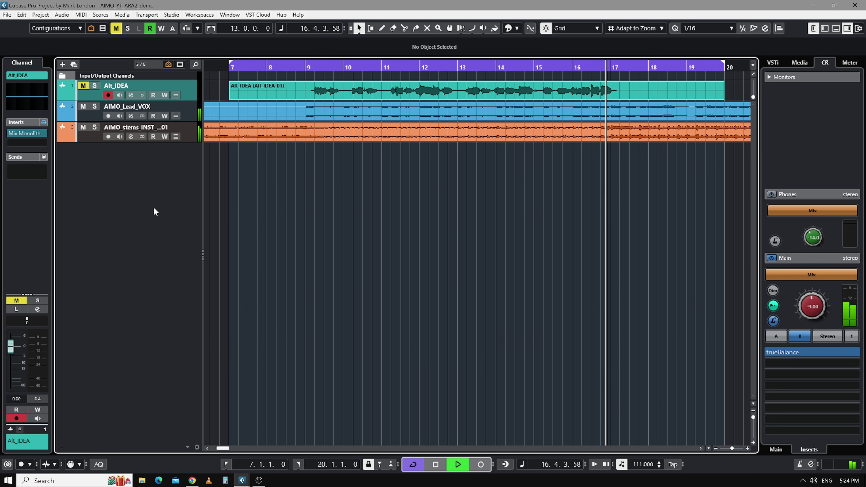
key(space)
click(83, 107)
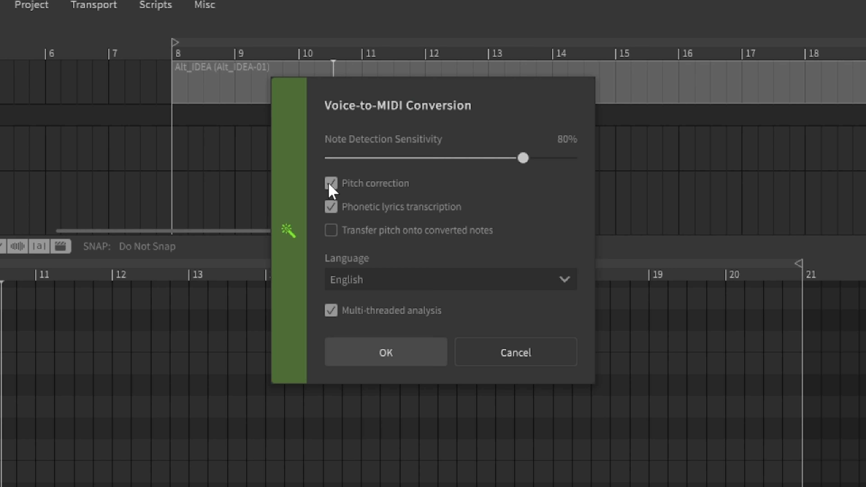
Turn off pitch correction in the Alt_IDEA Voice-to-MIDI Conversion settings.
click(331, 185)
Convert Alt_IDEA to notes with pitch correction on and pitch transfer off.
click(330, 232)
click(331, 230)
click(385, 357)
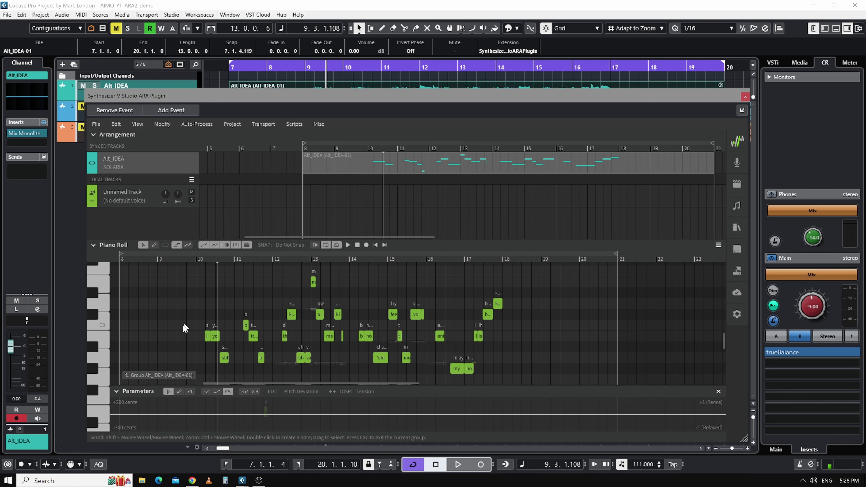
Select all 31 converted notes and raise them one octave.
drag(181, 317, 215, 344)
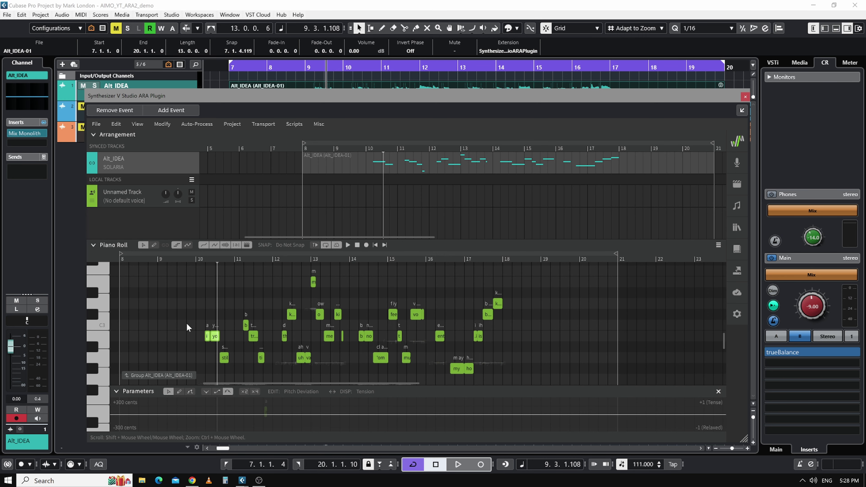
key(ctrl+a)
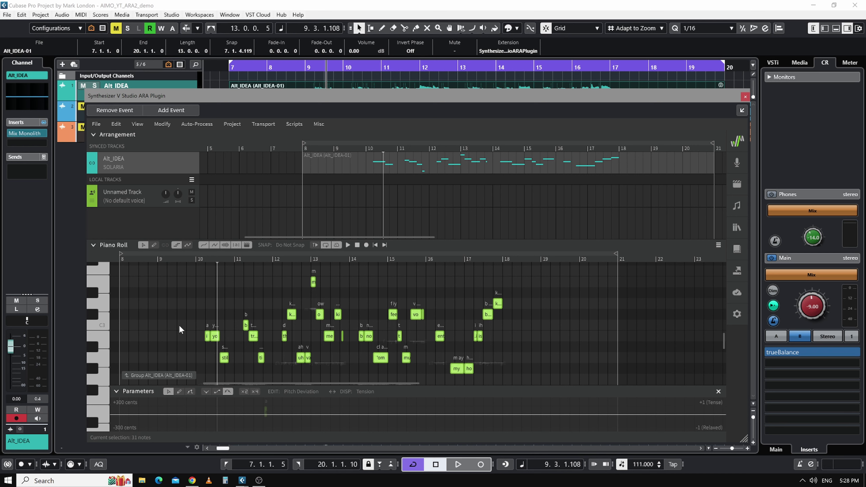
key(ctrl+Up)
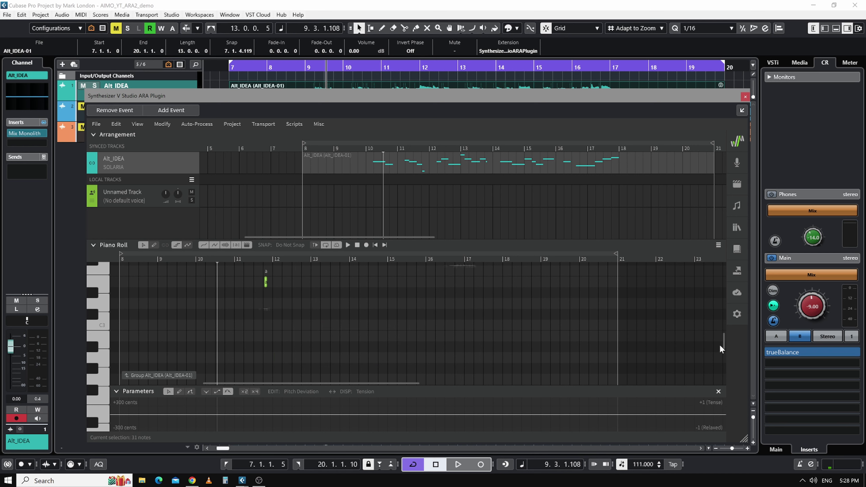
drag(723, 343, 724, 332)
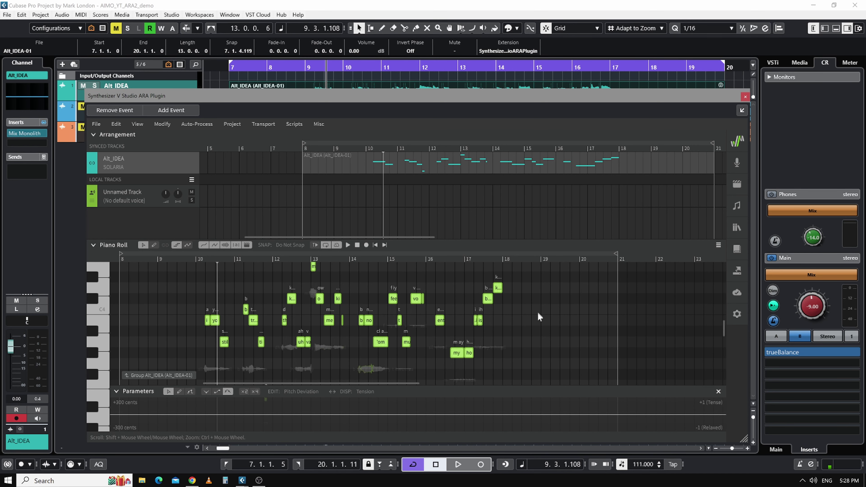
scroll(409, 415, up, 2)
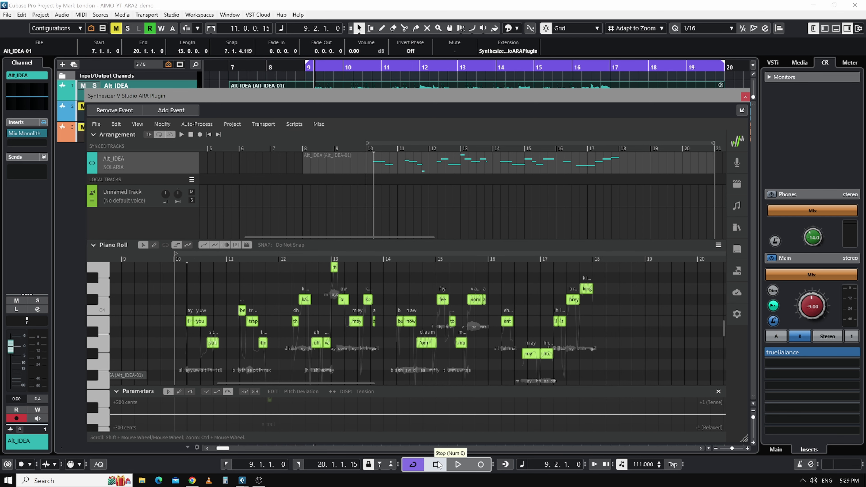
Play the Solaria vocal from bar 9 and stop around bar 17.
click(457, 464)
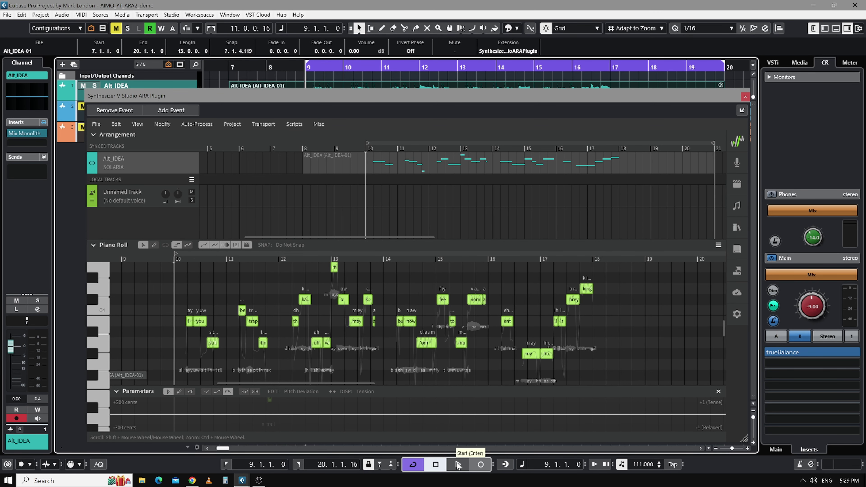
click(459, 465)
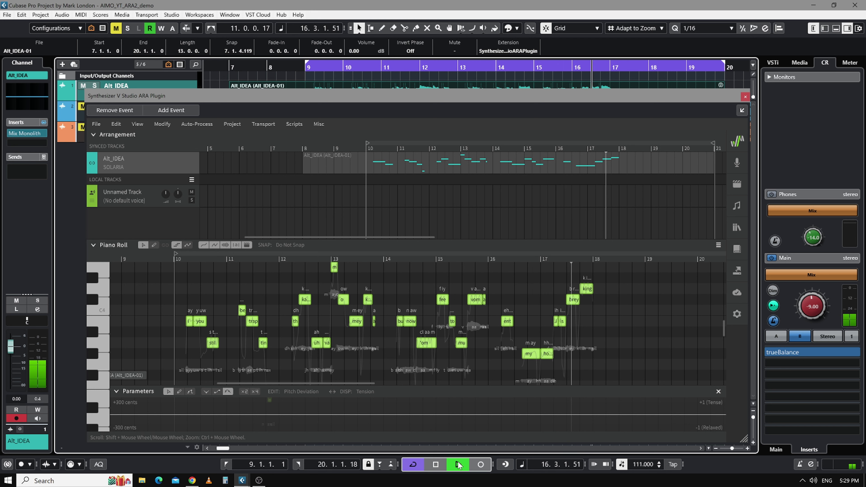
click(436, 464)
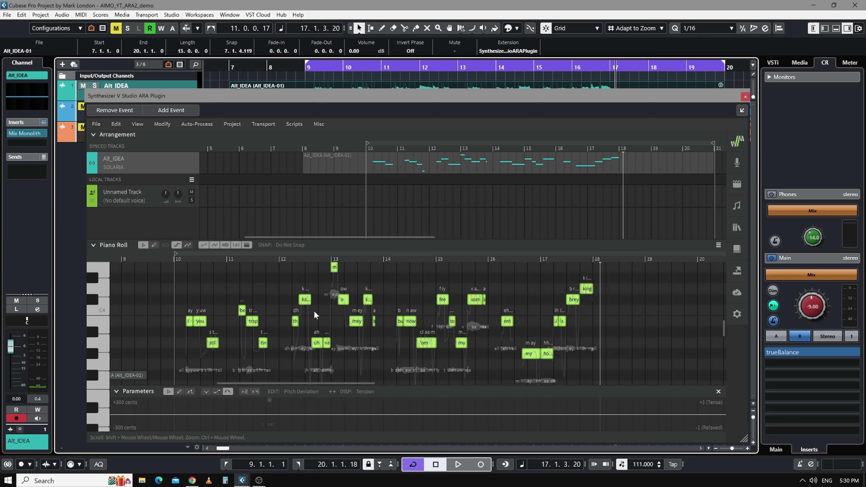
Return to the left locator, move the editor to reveal Alt_IDEA, and place the playhead near bar 10.
key(KP_1)
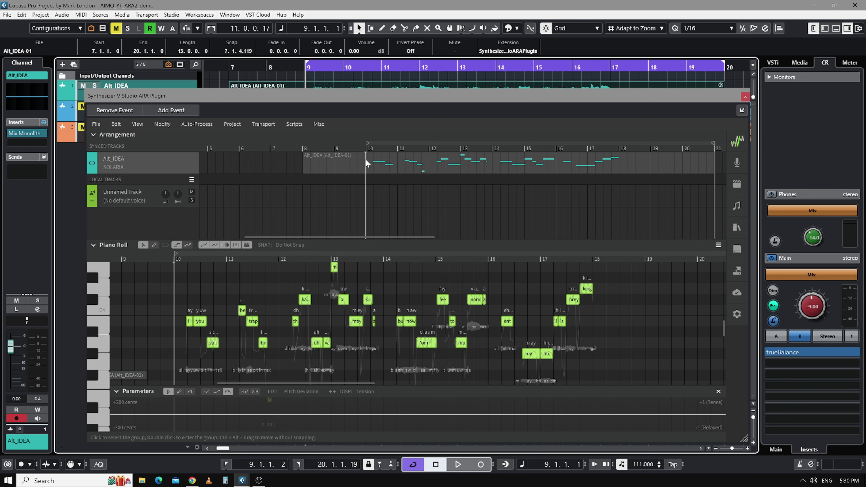
drag(420, 99, 412, 108)
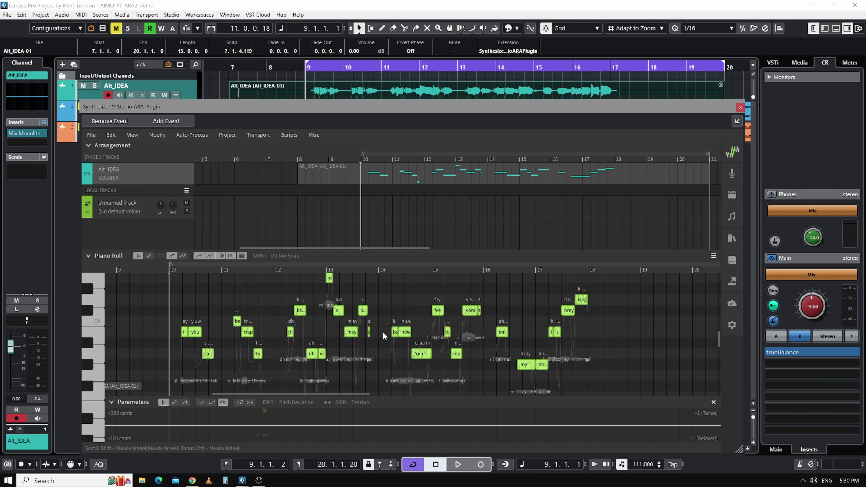
click(291, 270)
scroll(341, 273, up, 5)
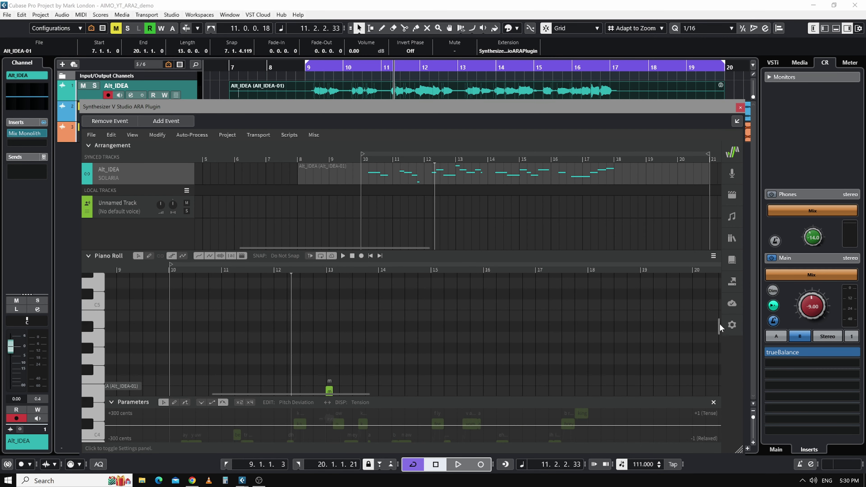
drag(719, 323, 719, 336)
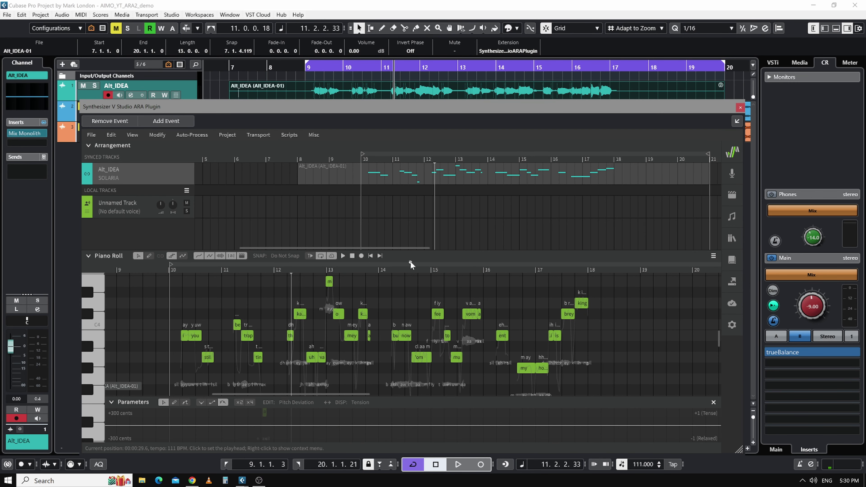
click(410, 274)
click(235, 273)
click(206, 273)
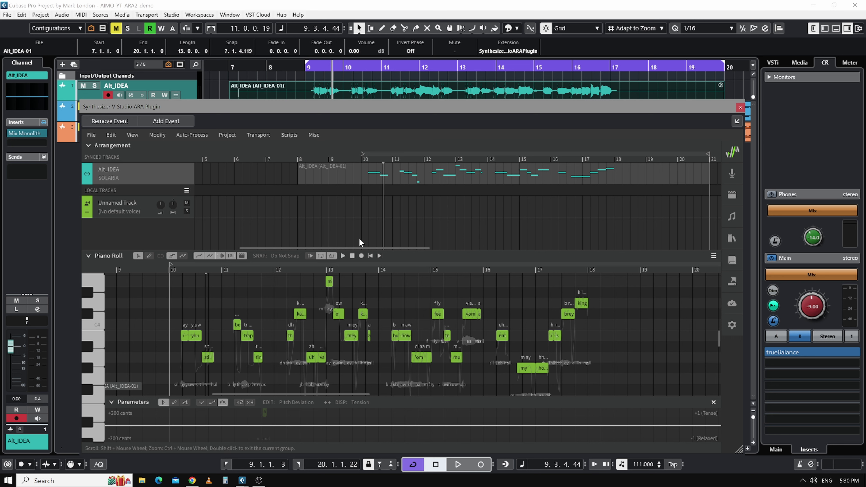
Re-convert Alt_IDEA with Pitch correction off and Transfer pitch onto converted notes on.
right_click(427, 171)
click(449, 208)
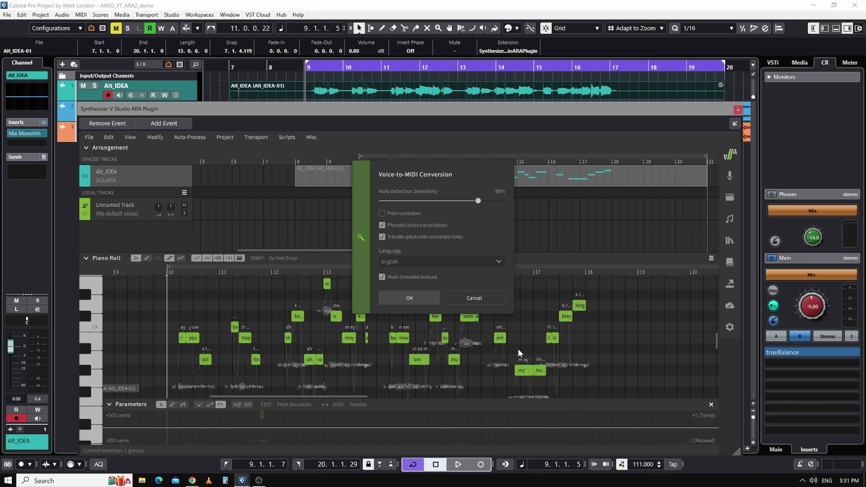
click(415, 299)
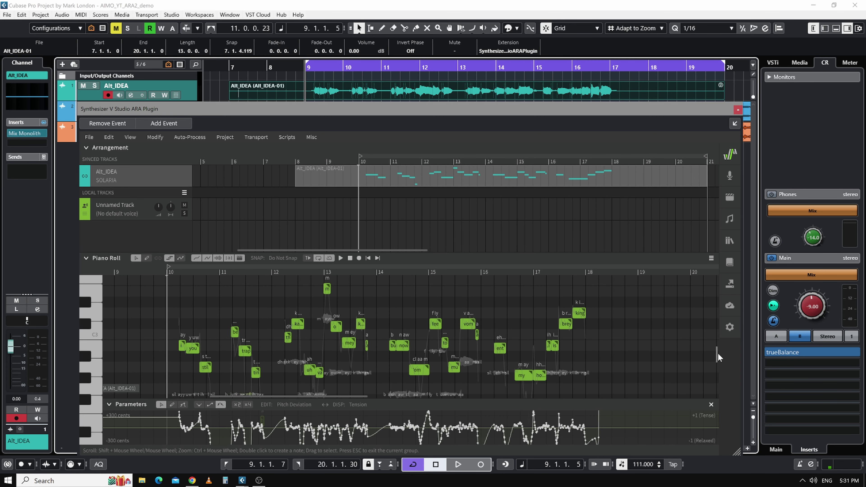
Deselect the notes and zoom in on the transferred-pitch notes across bars 10–18.
click(642, 337)
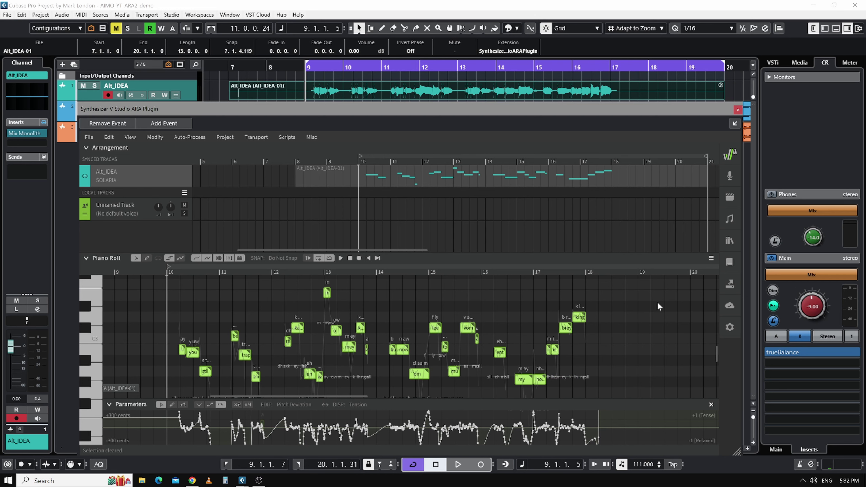
scroll(317, 396, up, 3)
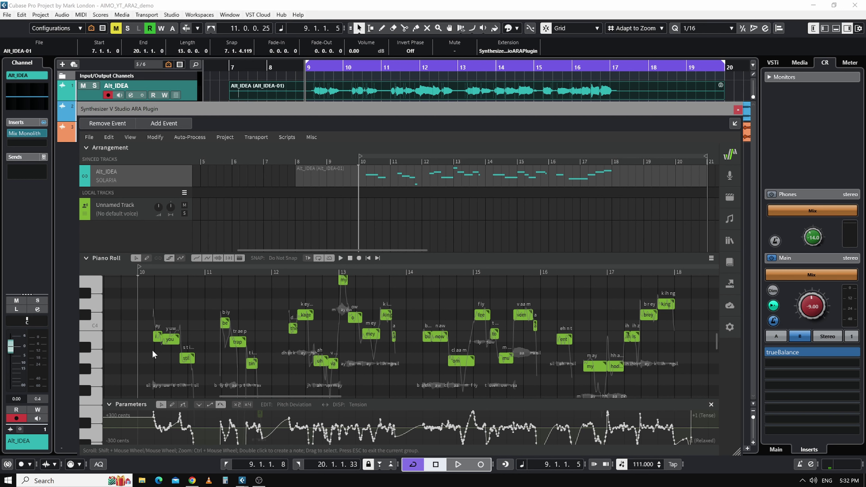
scroll(152, 351, down, 5)
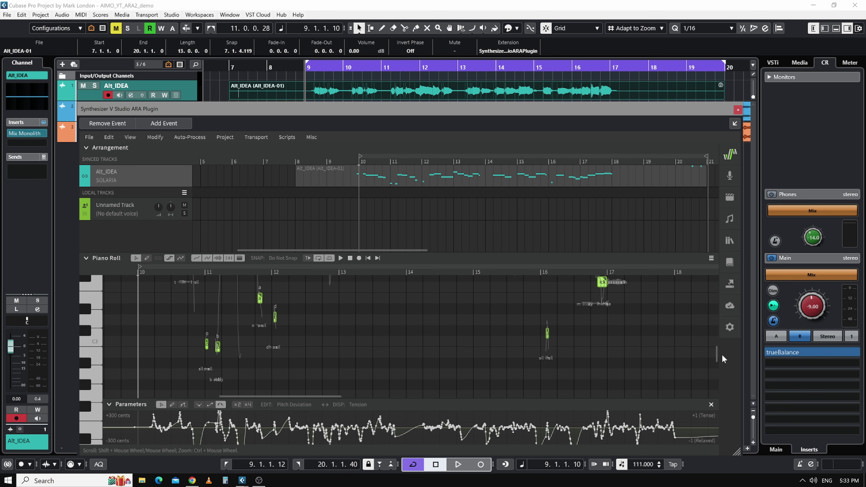
Scroll the piano roll to the notes around C4 and open the synced Alt_IDEA group's menu.
drag(716, 353, 717, 339)
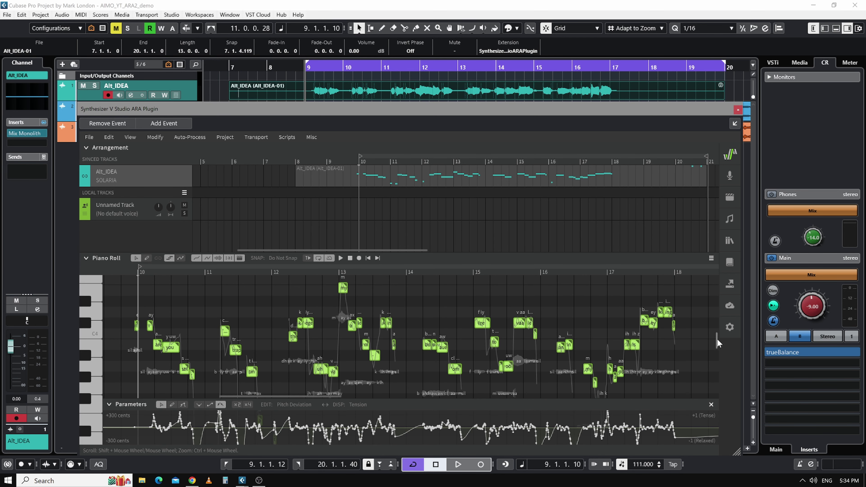
right_click(371, 176)
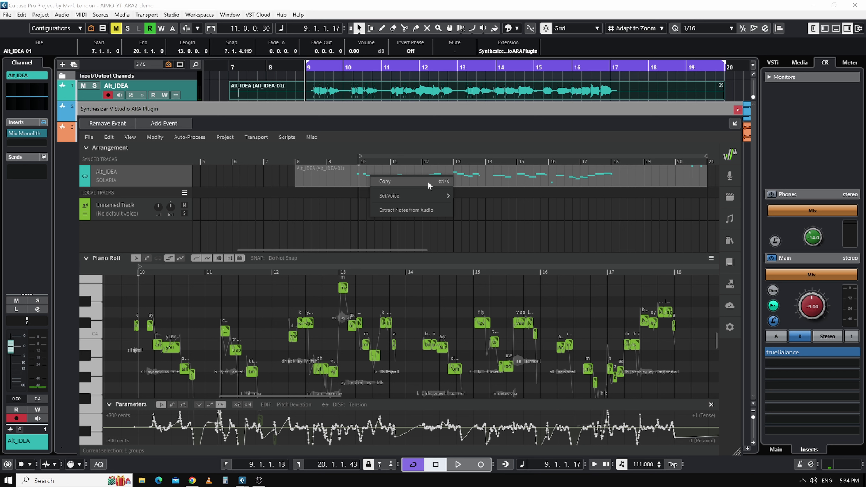
Run Extract Notes from Audio on Alt_IDEA again and play the result.
click(422, 211)
key(space)
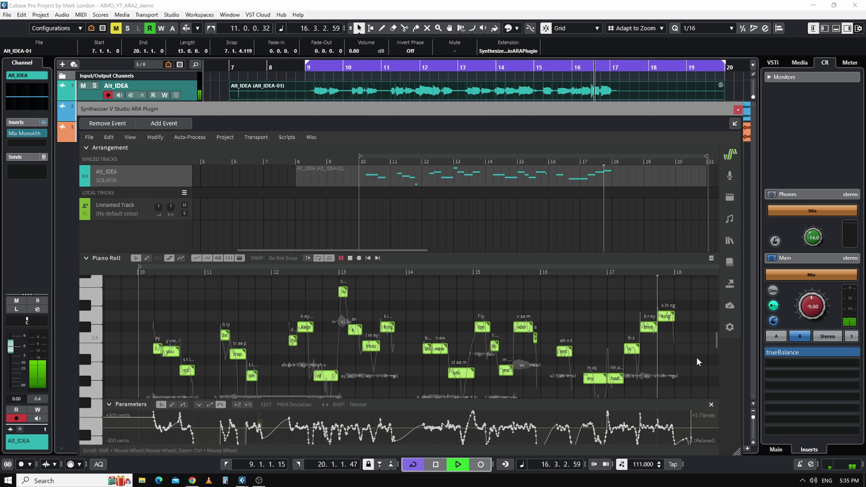
Stop playback, then replay the phrase from bar 16 and stop.
key(space)
scroll(696, 358, down, 2)
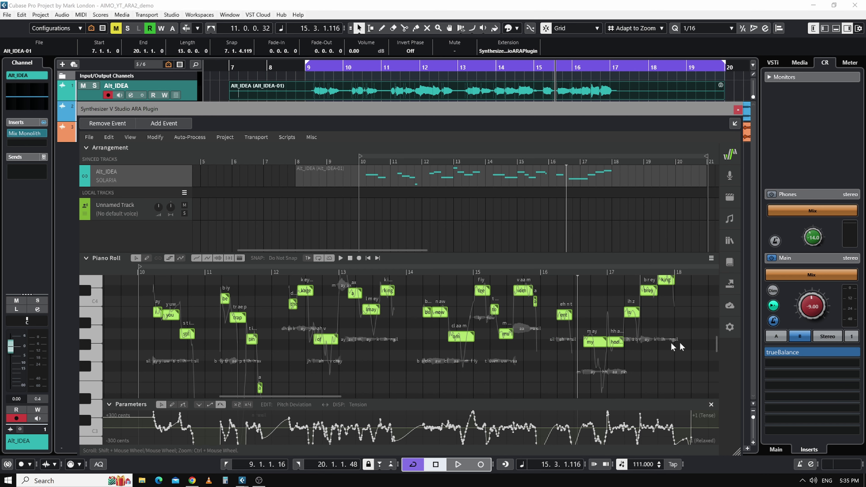
click(550, 274)
key(space)
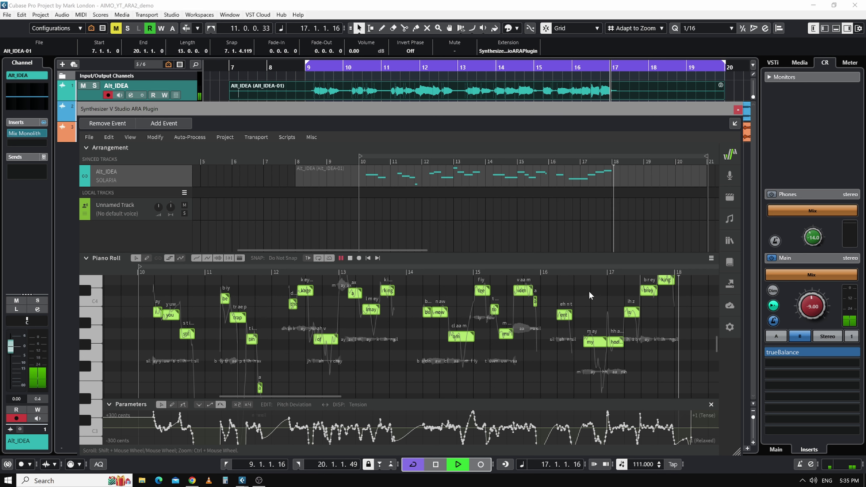
key(space)
Open the synced Alt_IDEA track's menu offering Extract Notes from Audio.
scroll(718, 338, up, 3)
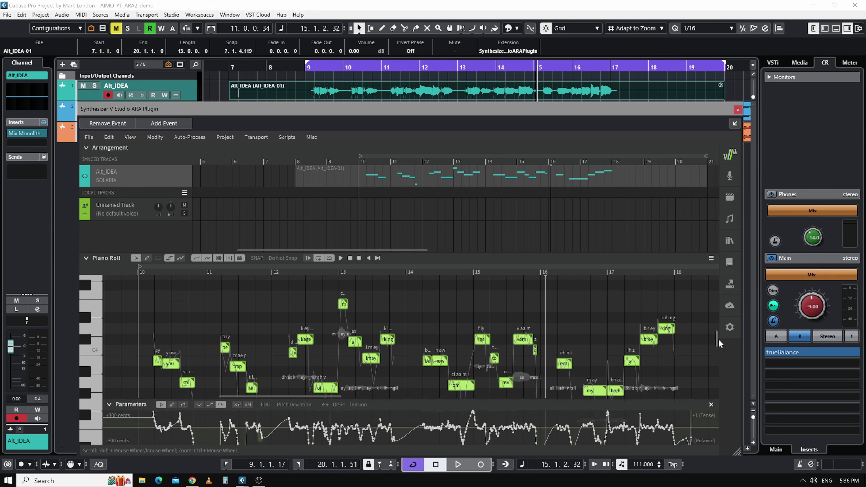
scroll(718, 339, down, 1)
right_click(432, 170)
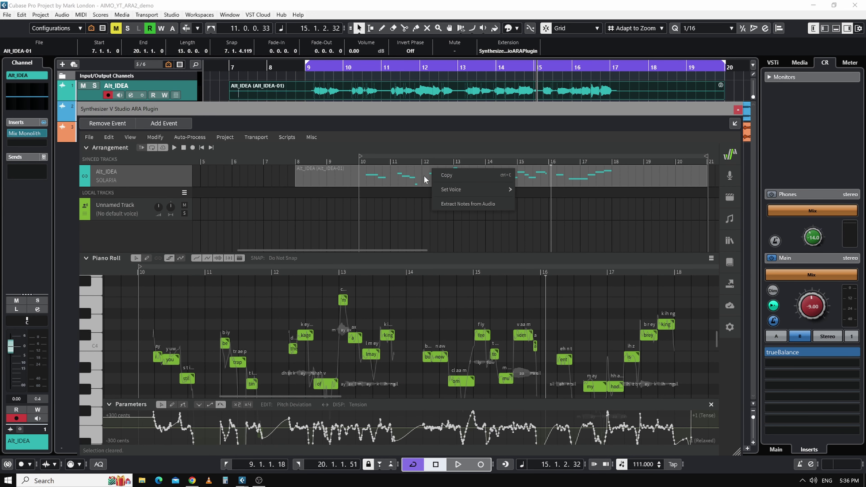
Re-extract the Alt_IDEA vocal's notes with Voice to MIDI Conversion and play them from bar 10.
click(461, 204)
click(410, 297)
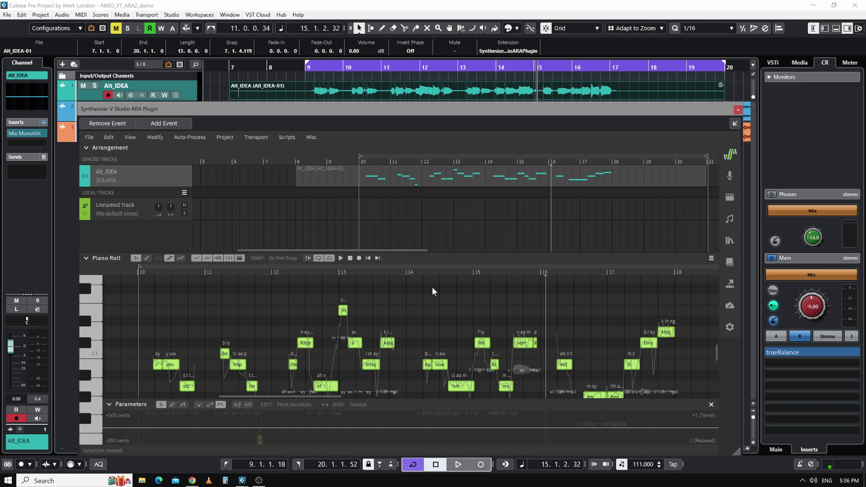
scroll(718, 347, down, 1)
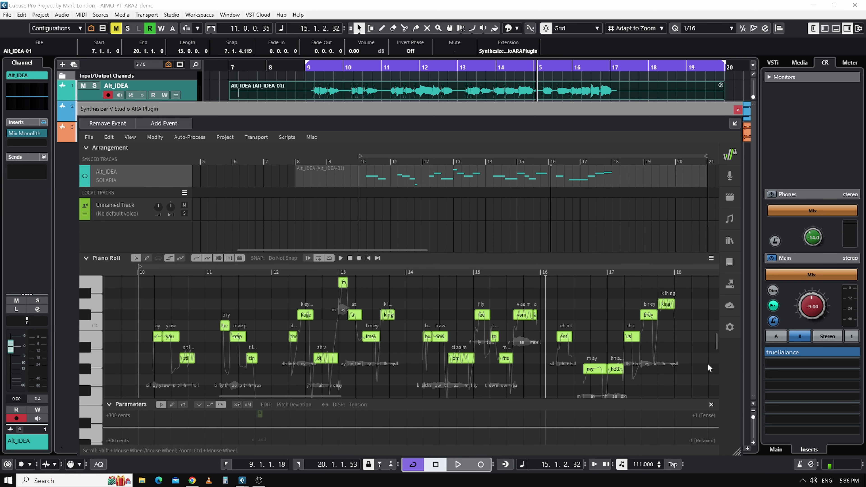
click(341, 258)
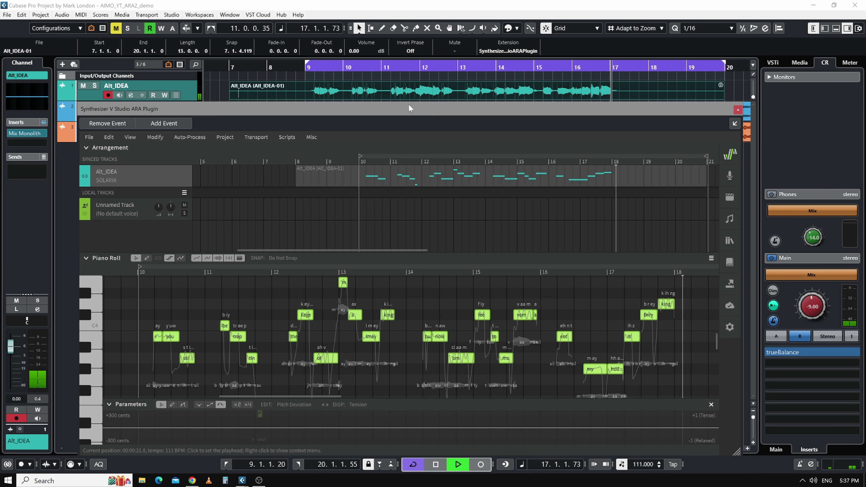
Stop playback and raise the "my" note and the following note one semitone.
key(space)
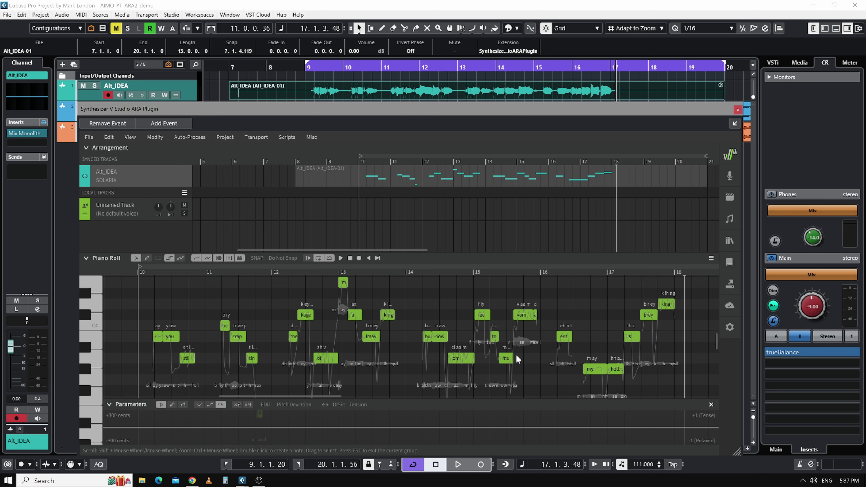
click(594, 372)
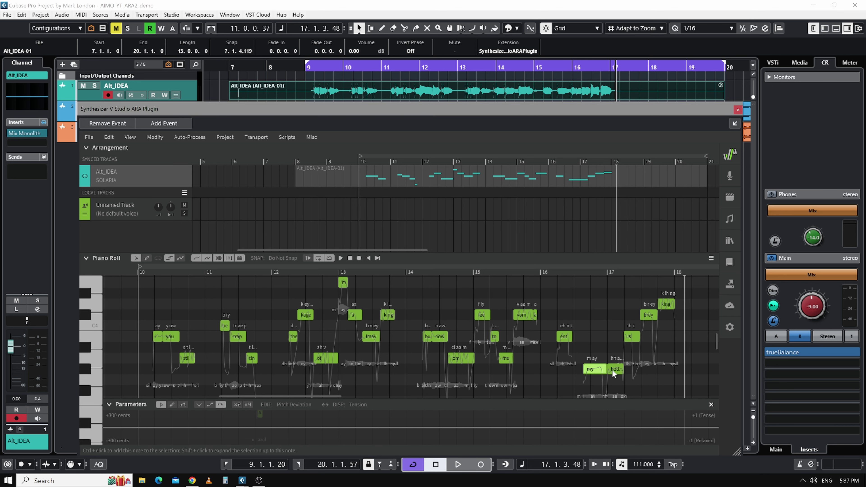
drag(612, 369, 611, 359)
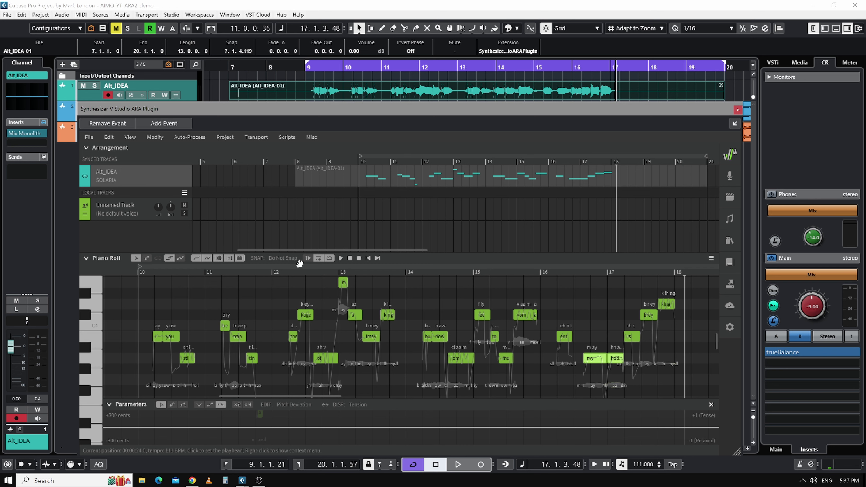
Play the edited notes back from bar 11, then stop.
click(437, 466)
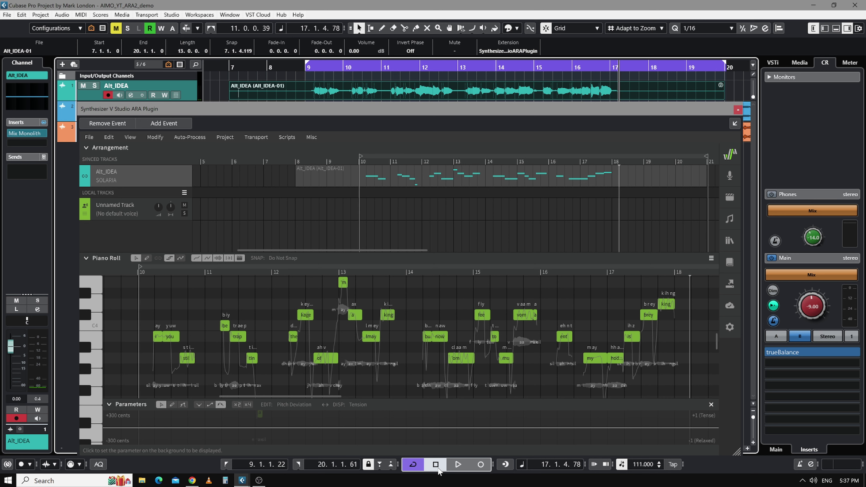
drag(718, 336, 717, 343)
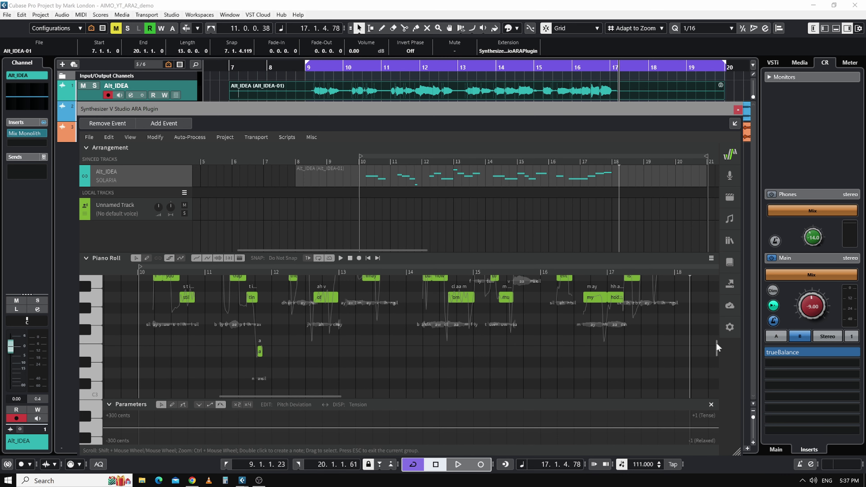
click(214, 271)
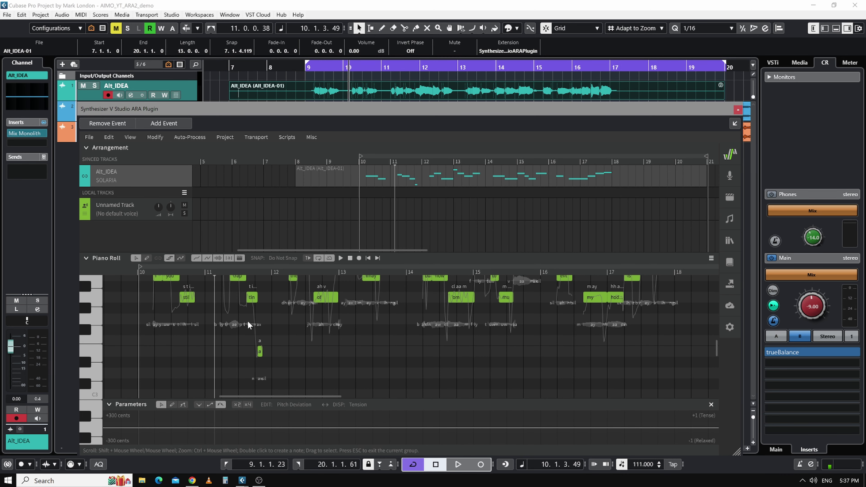
key(space)
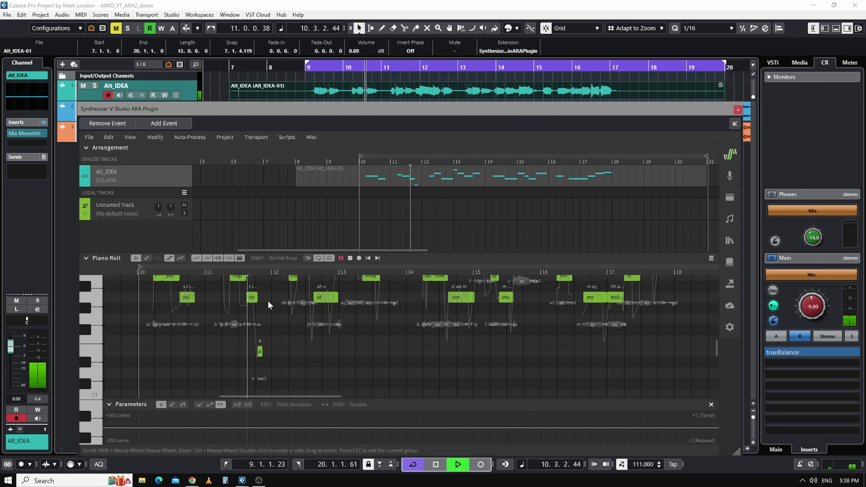
key(space)
drag(718, 346, 718, 342)
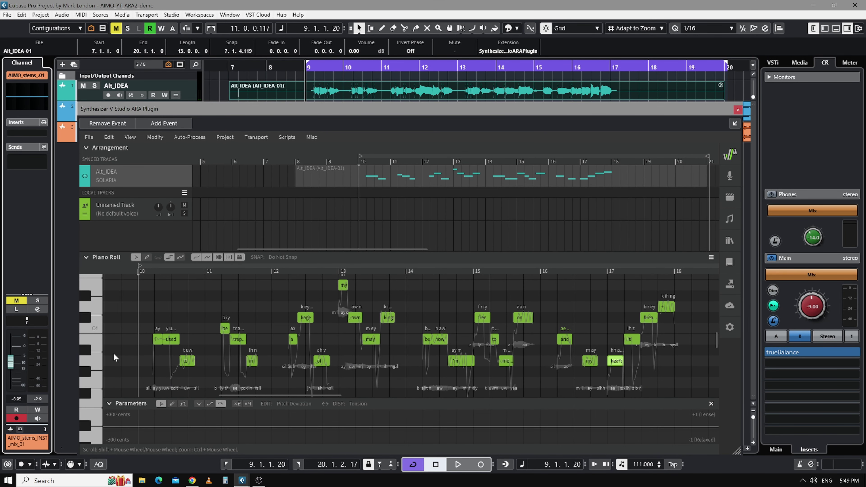
Play the phrase from bar 10 through bar 17, then stop.
key(space)
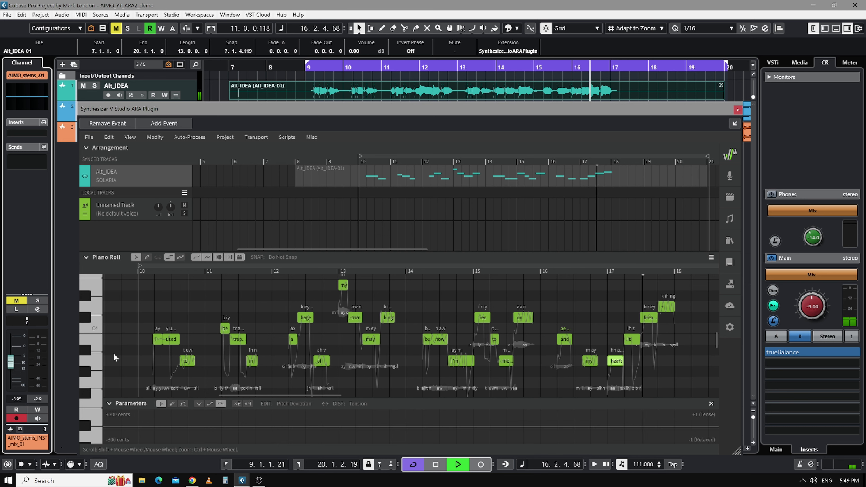
key(space)
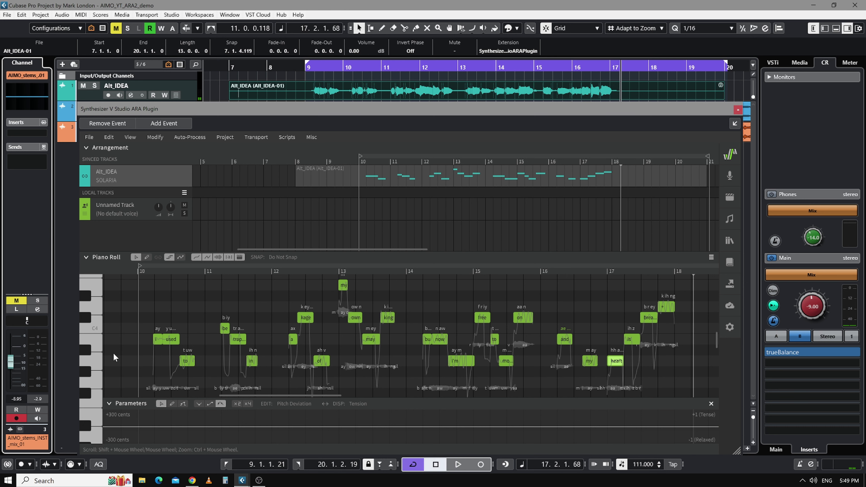
Change the two note lyrics near bar 11 to 'trap' and 'tin', then play and stop.
double_click(238, 339)
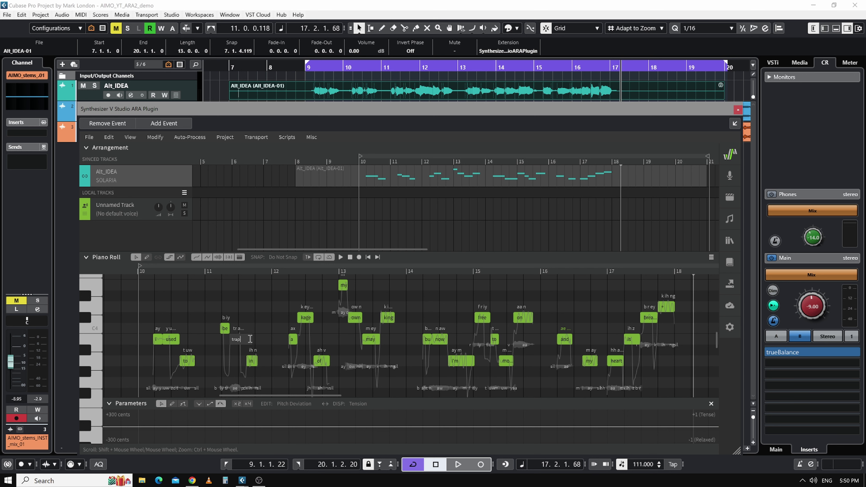
key(Return)
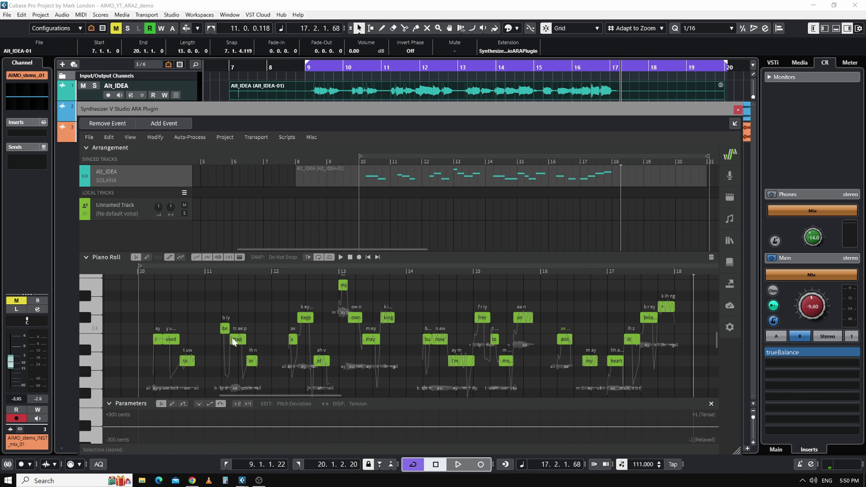
double_click(254, 363)
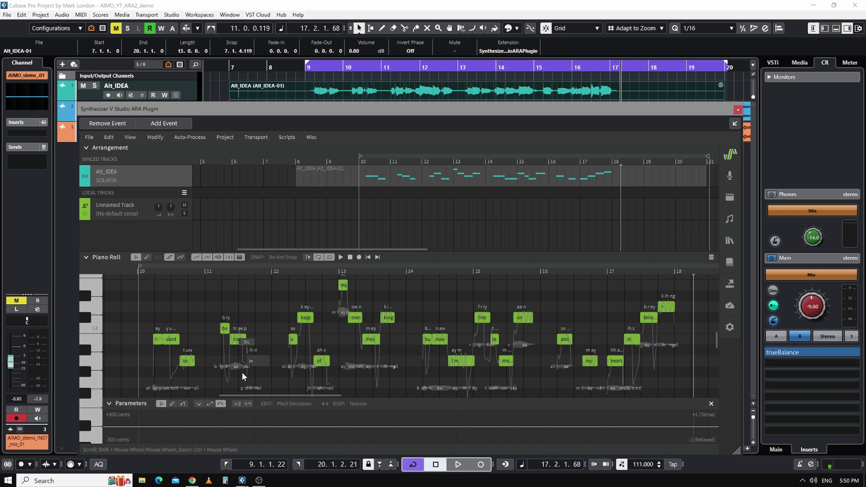
text(tin)
key(Return)
key(space)
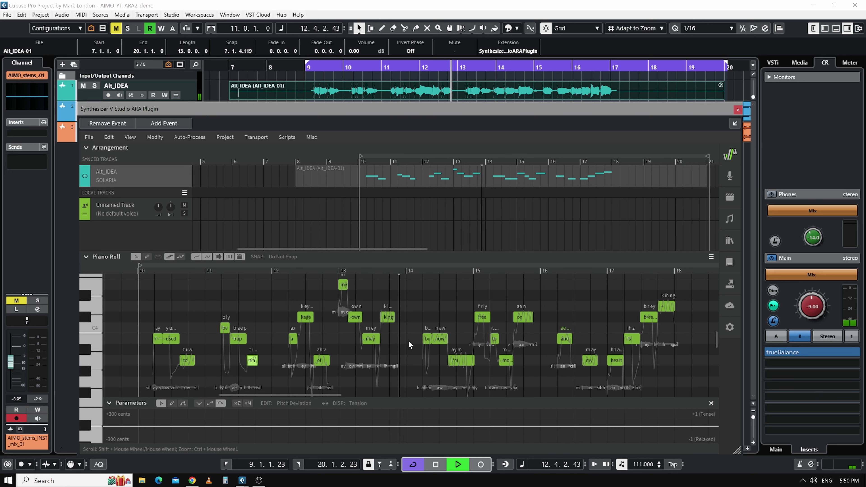
click(437, 468)
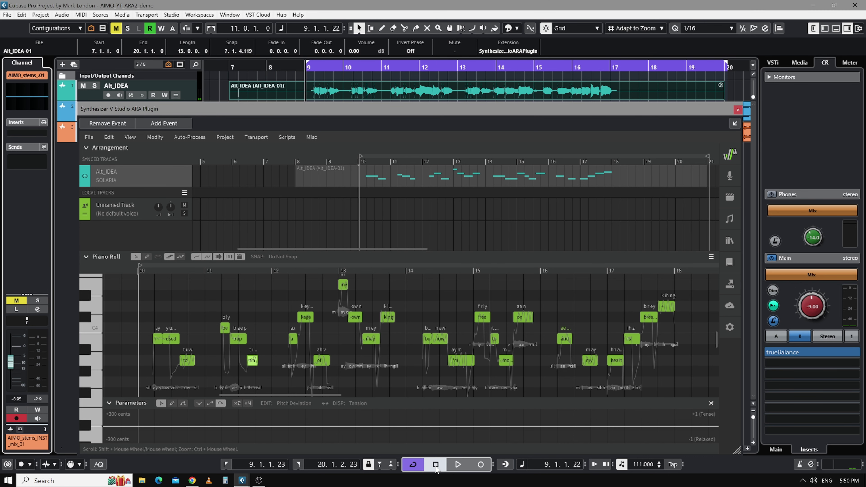
Play the Solaria phrase through bar 17, then move the Synthesizer V window up and left.
key(space)
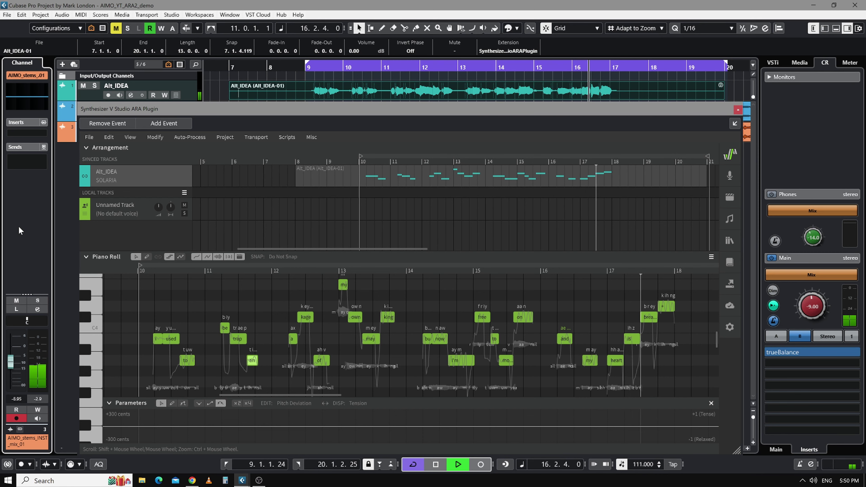
key(space)
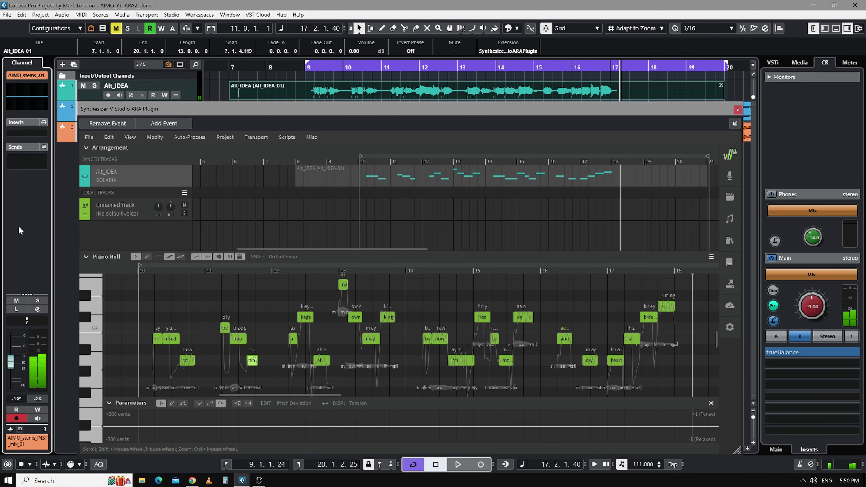
drag(289, 108, 278, 91)
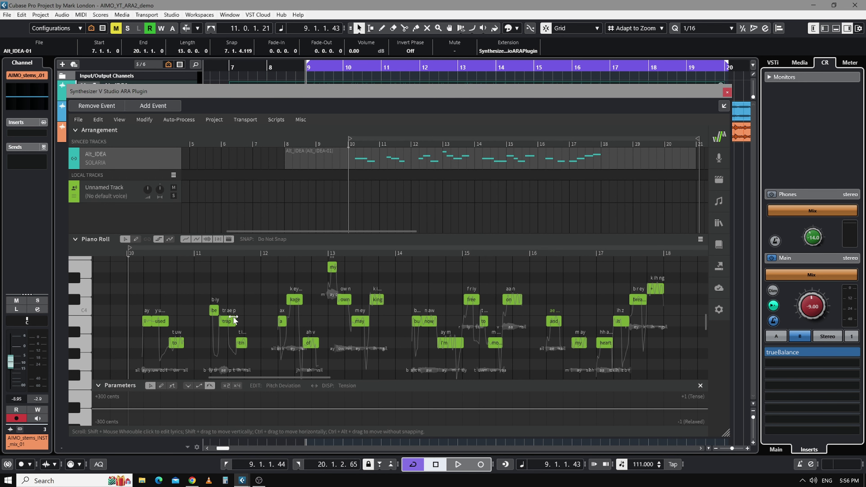
mouse_move(272, 88)
mouse_down()
mouse_move(276, 156)
mouse_move(276, 82)
mouse_up()
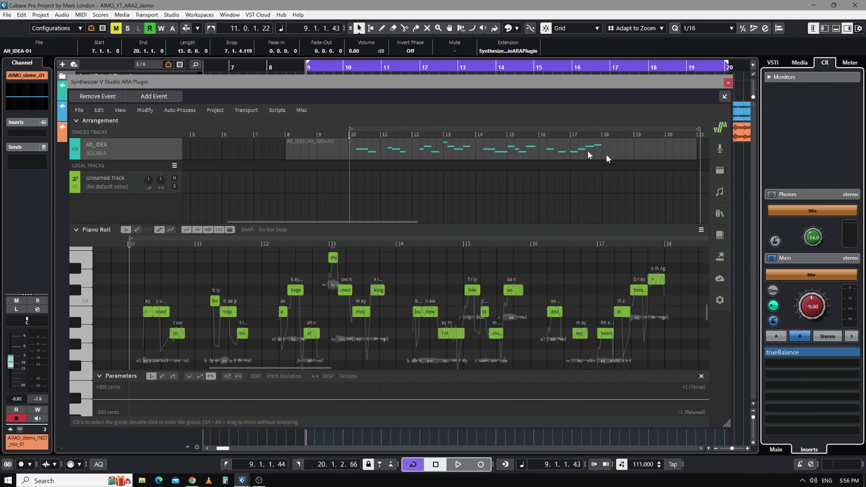
Bounce Alt_IDEA from Synthesizer V to a 24-bit, 48000 Hz file named YT_demo.
click(718, 257)
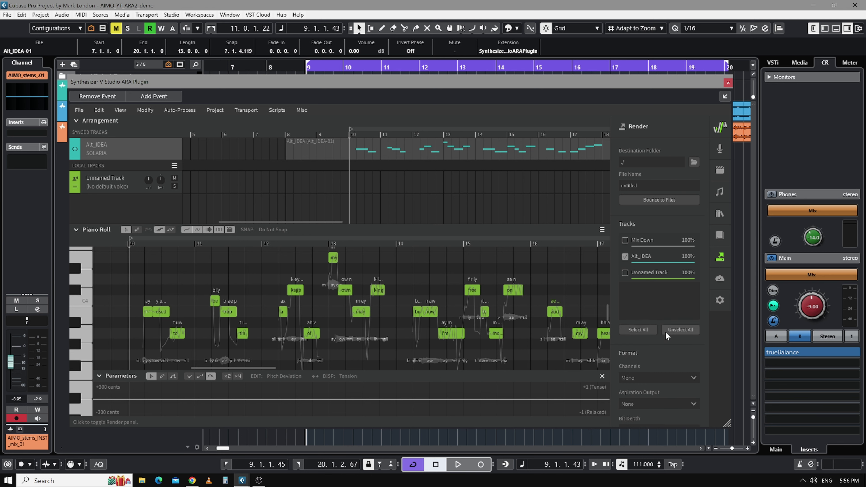
drag(708, 264, 708, 309)
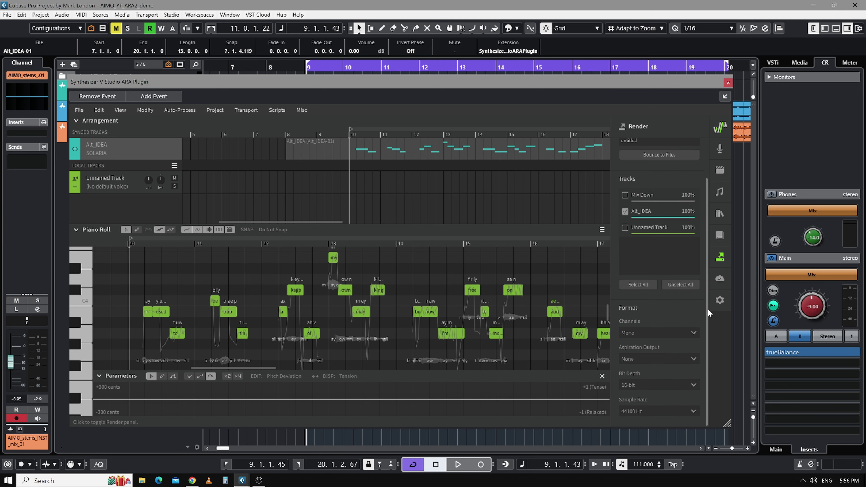
click(642, 386)
click(645, 409)
click(645, 410)
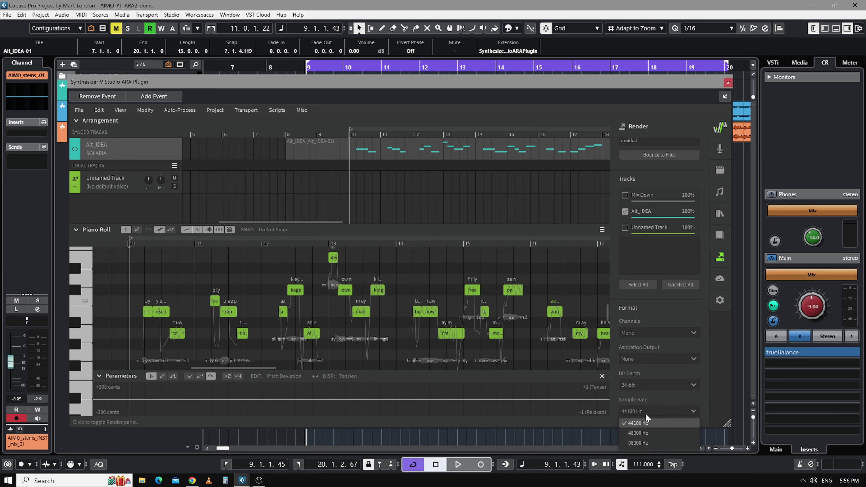
click(643, 437)
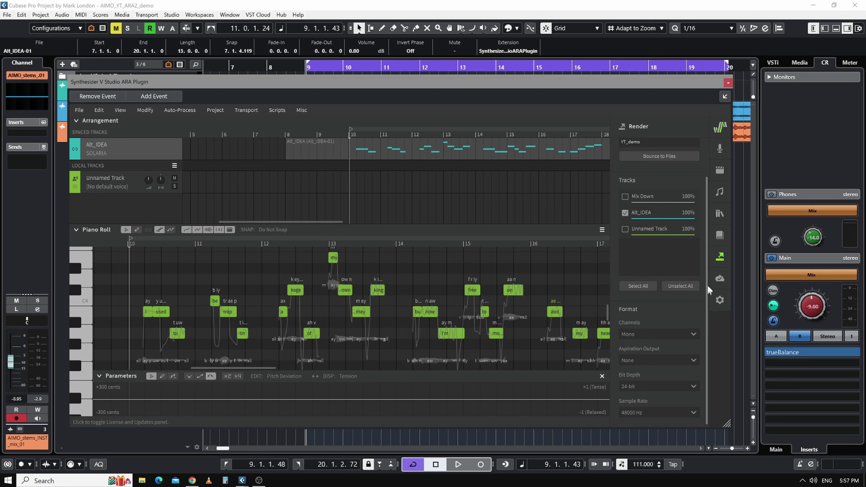
drag(707, 285, 705, 229)
click(663, 201)
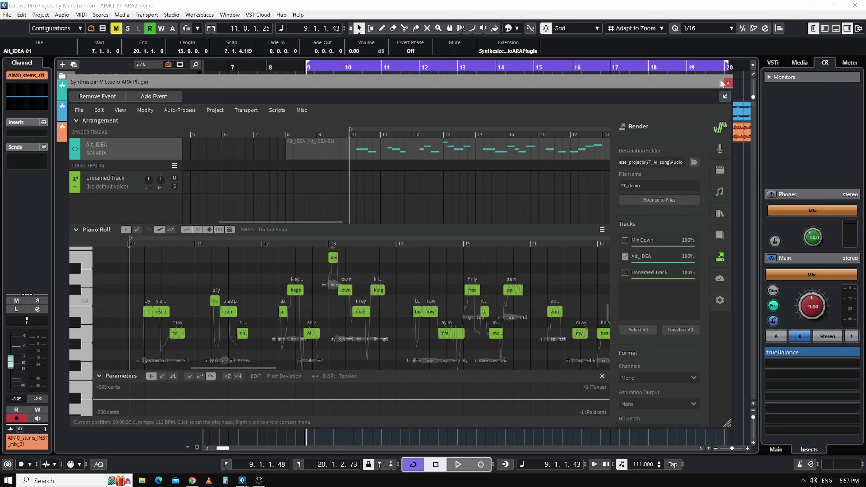
Close the Synthesizer V editor and drag YT_demo_Alt_IDEA from the Pool onto a new track.
click(728, 83)
click(122, 15)
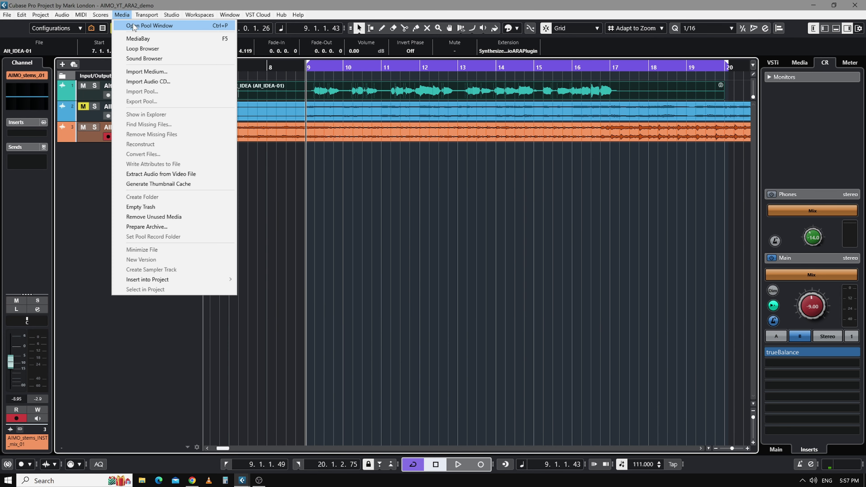
click(138, 28)
drag(210, 291, 313, 167)
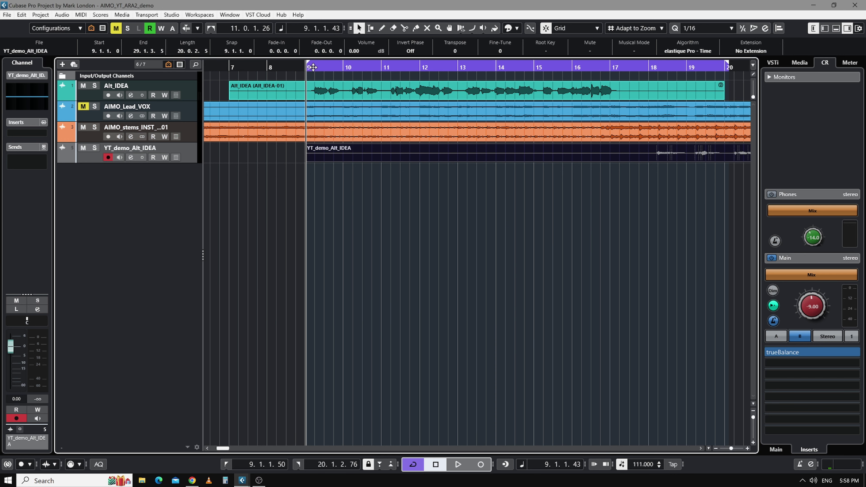
Set the loop range to the Alt_IDEA event and zoom out to the whole project.
click(285, 92)
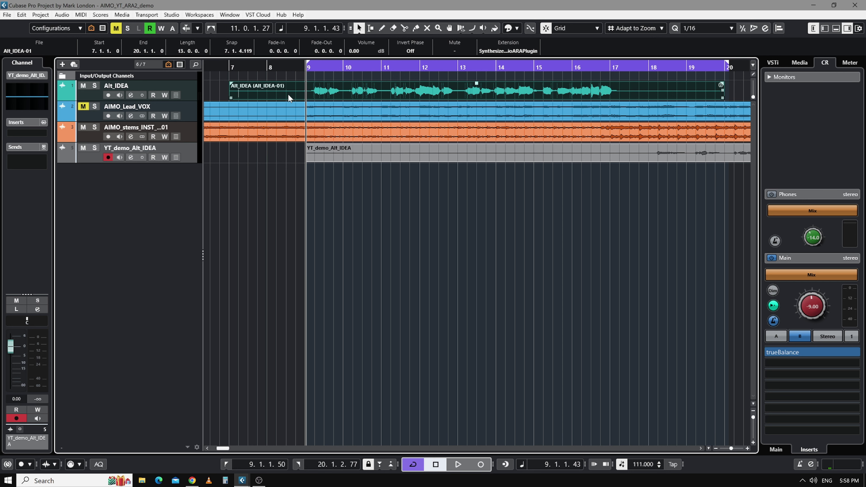
key(p)
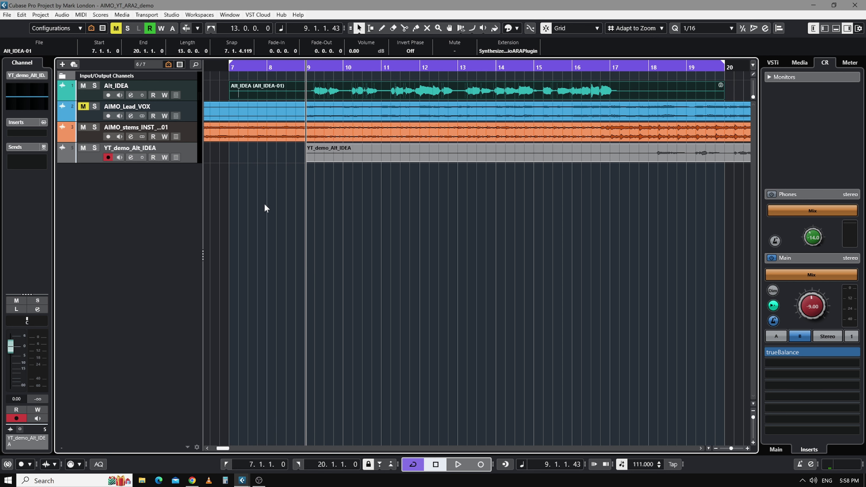
key(shift+f)
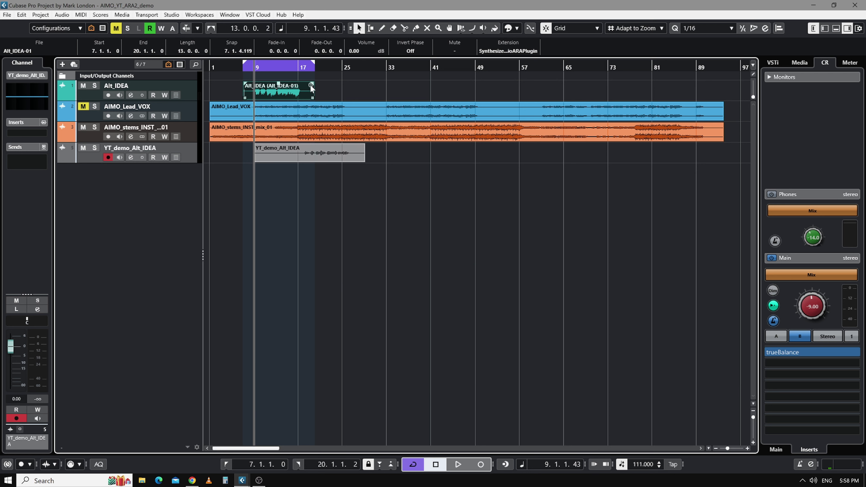
Move YT_demo_Alt_IDEA to bar 1, then zoom to the Alt_IDEA event's range with taller tracks.
drag(285, 154, 230, 157)
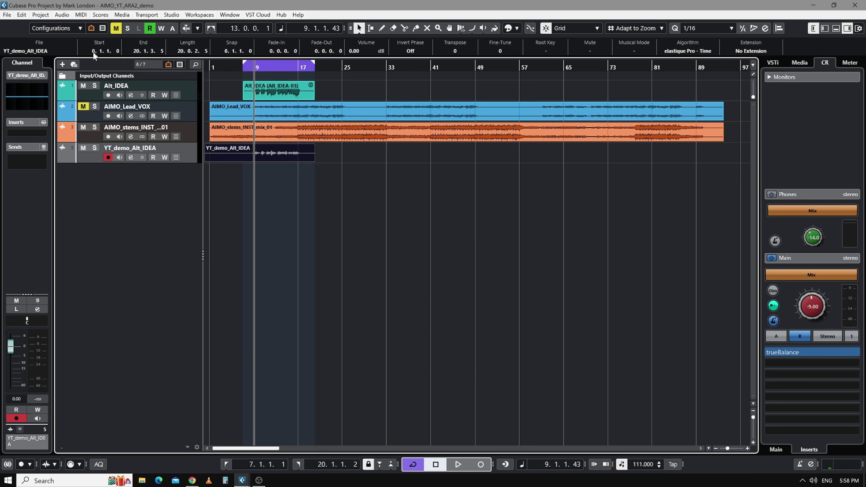
click(244, 191)
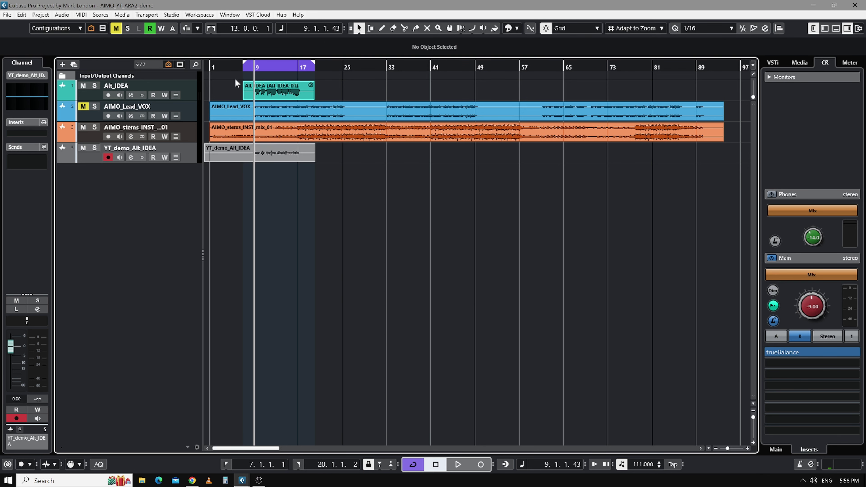
click(276, 93)
key(p)
key(alt+s)
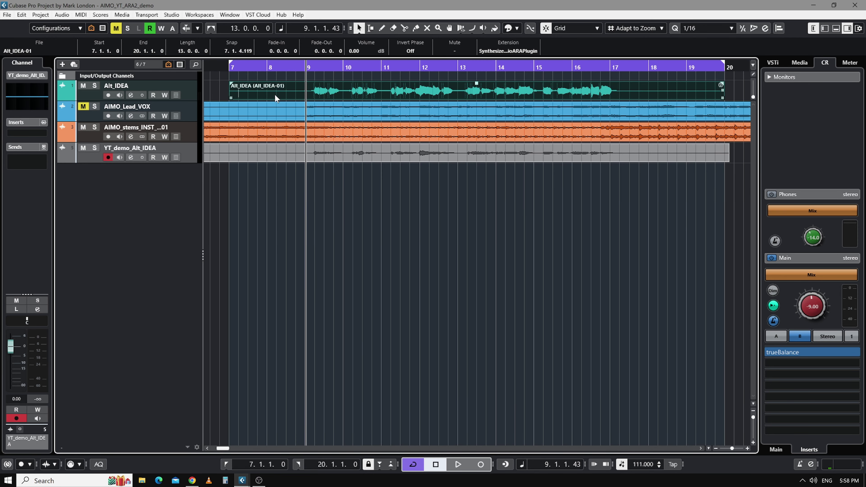
key(shift+h)
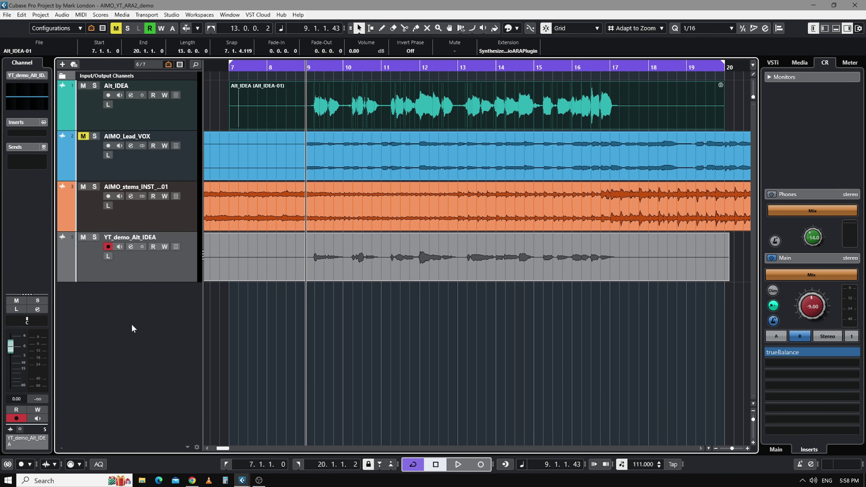
Loudness-normalize the YT_demo_Alt_IDEA event to -21.5 LUFS in Direct Offline Processing, then close it.
click(294, 264)
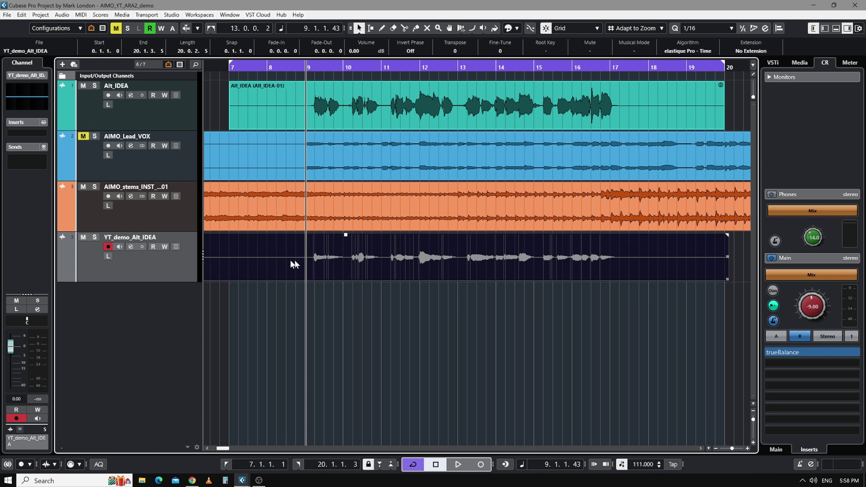
key(F7)
click(159, 207)
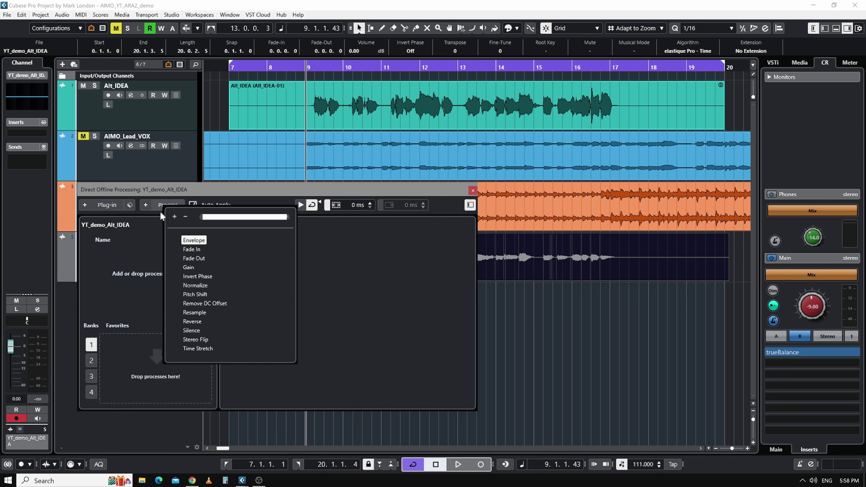
click(196, 286)
click(392, 245)
click(499, 271)
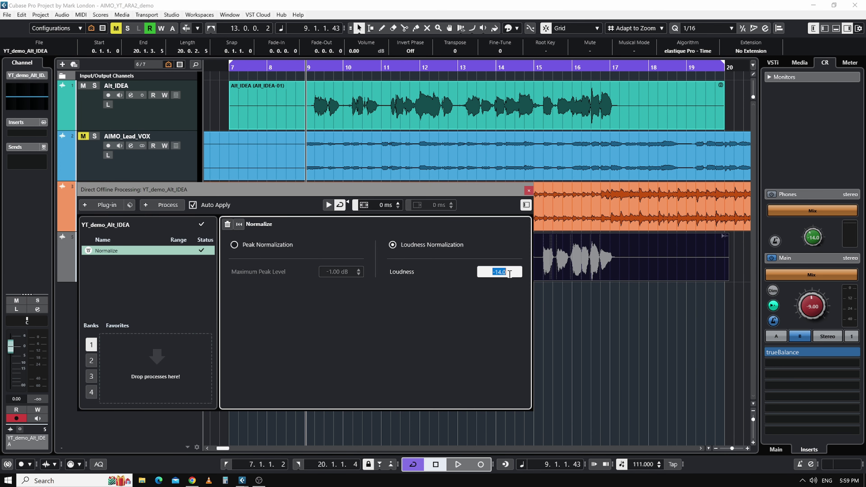
text(-21.5)
key(Return)
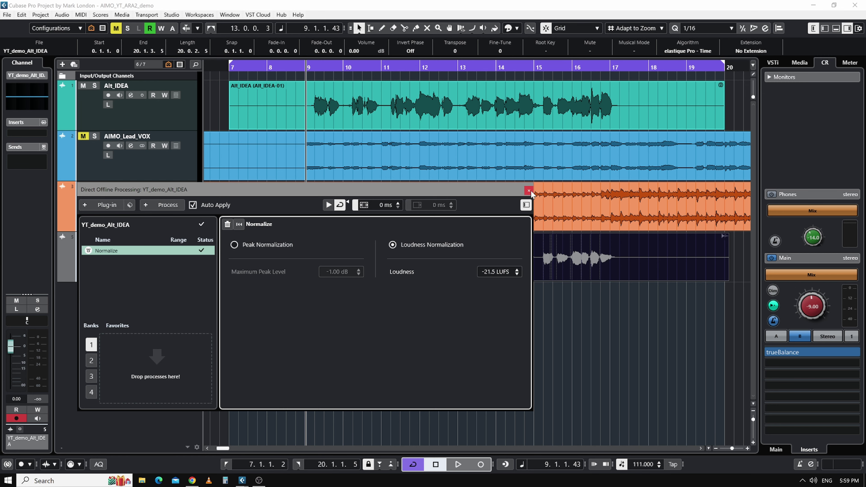
click(529, 190)
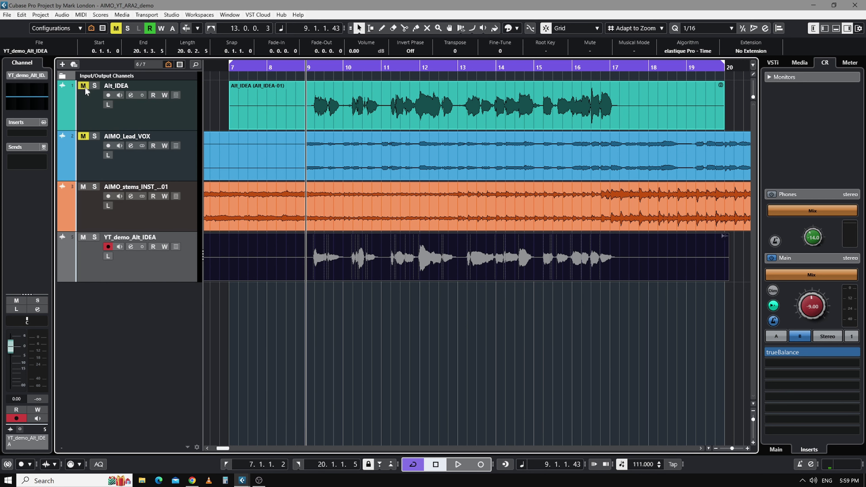
Briefly play the project, then mute the YT_demo_Alt_IDEA track.
key(space)
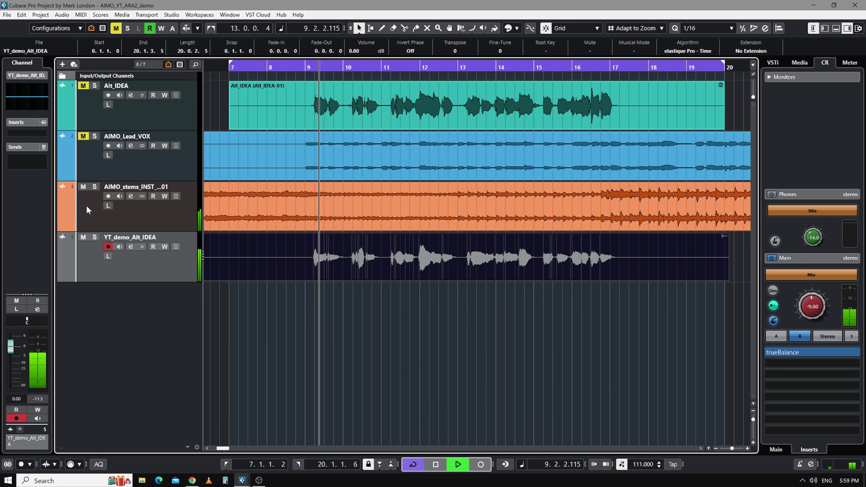
key(space)
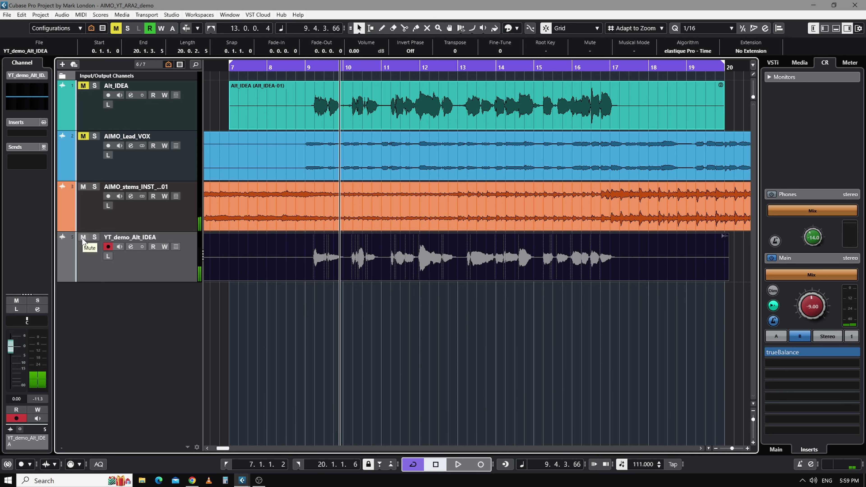
click(83, 237)
Unmute and solo Alt_IDEA, then play it from bar 9 and stop.
click(84, 143)
click(254, 106)
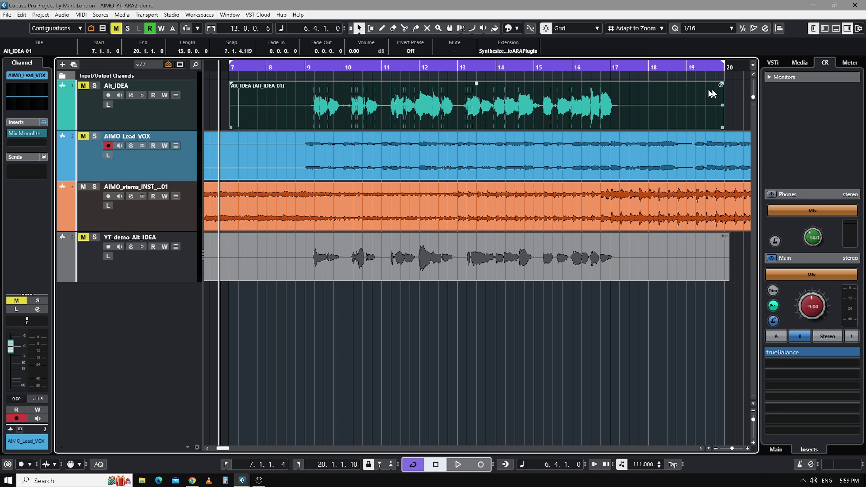
click(82, 85)
click(94, 85)
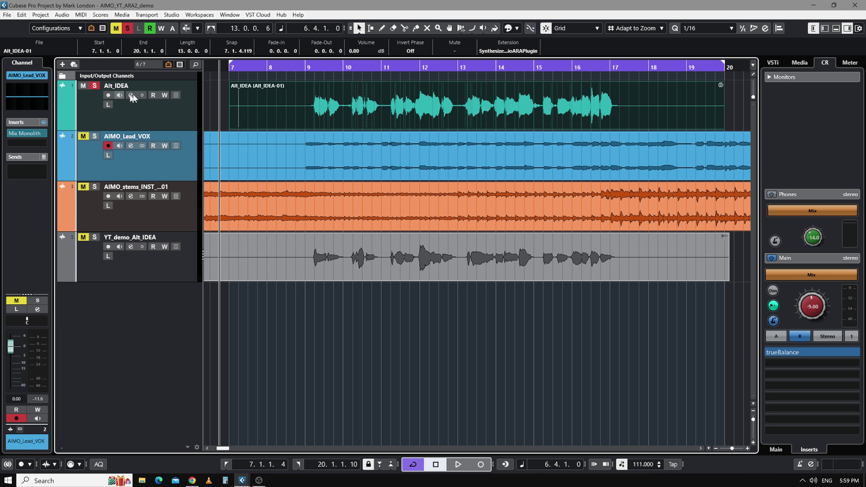
click(311, 68)
key(space)
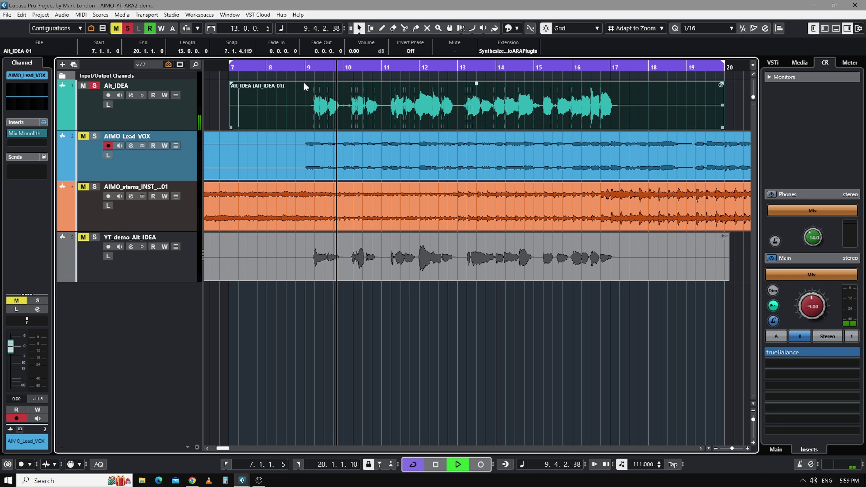
key(space)
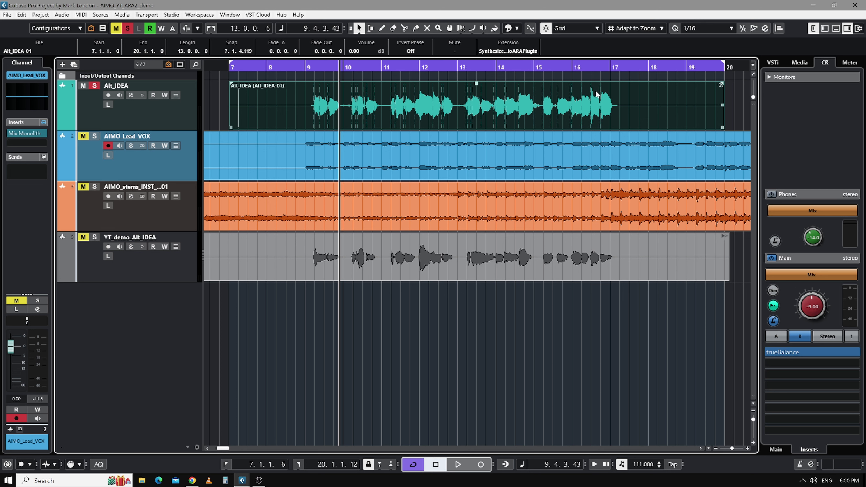
Save the Alt_IDEA Synthesizer V vocal project as ARA2_demo.svp, then close the editor.
click(720, 84)
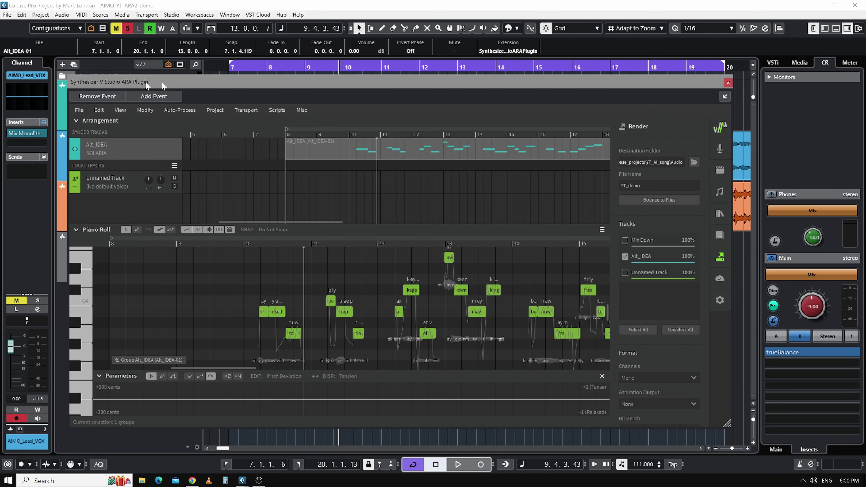
click(81, 111)
click(111, 121)
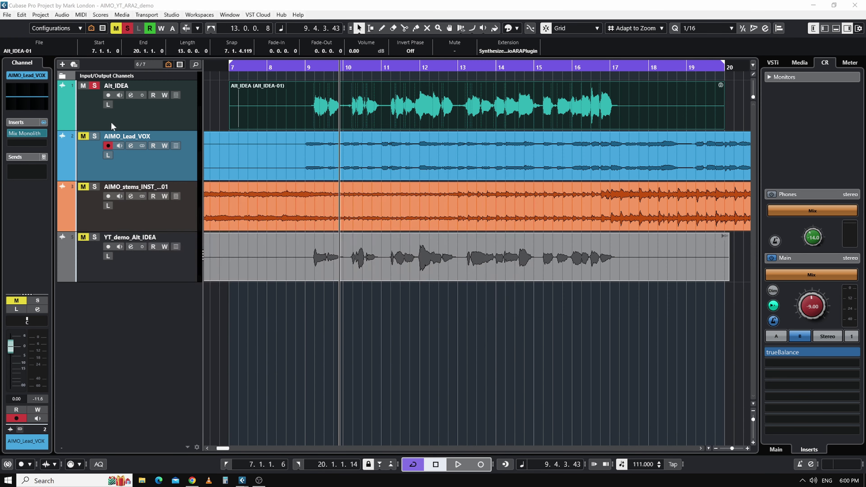
text(ARA)
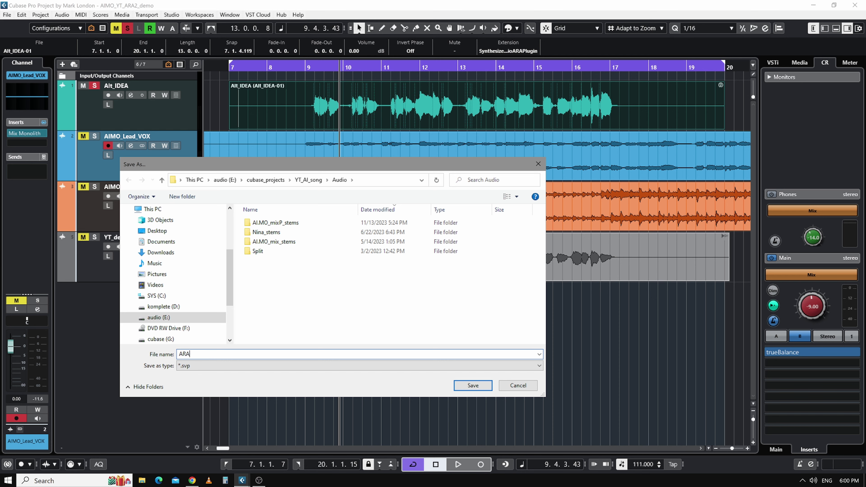
text(2_demo)
click(473, 385)
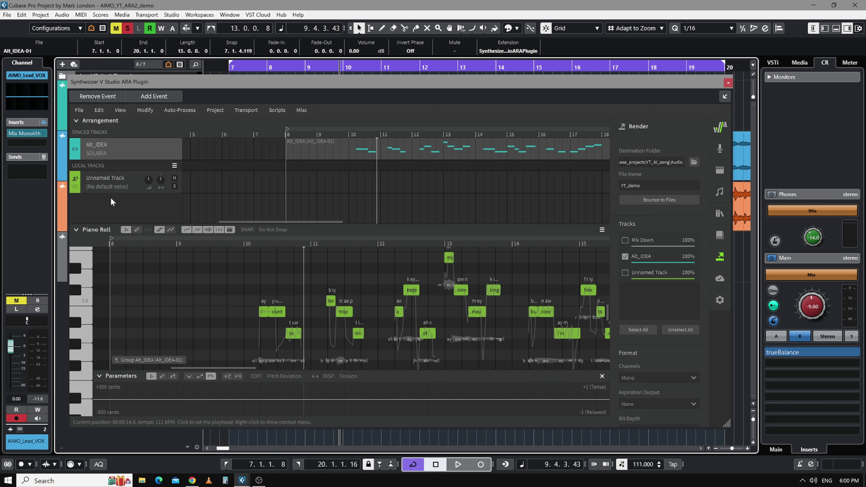
click(729, 83)
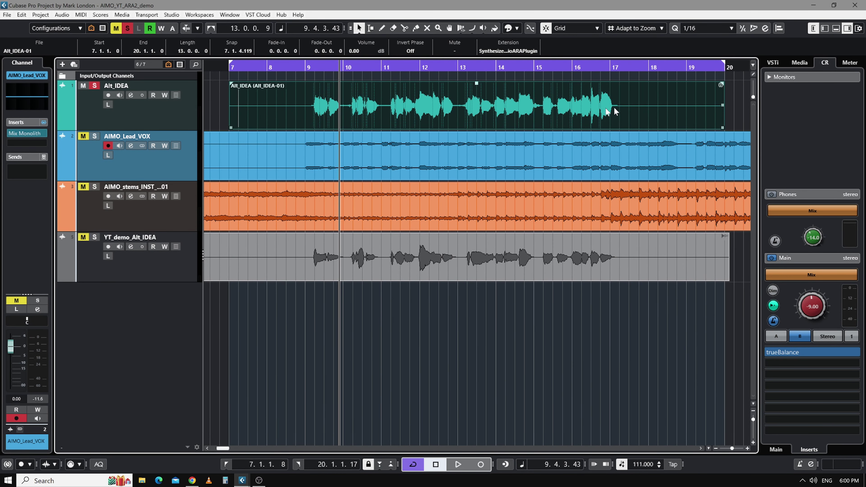
Set the Alt_IDEA event's extension to No Extension, then reselect Alt_IDEA and YT_demo_Alt_IDEA events.
click(505, 51)
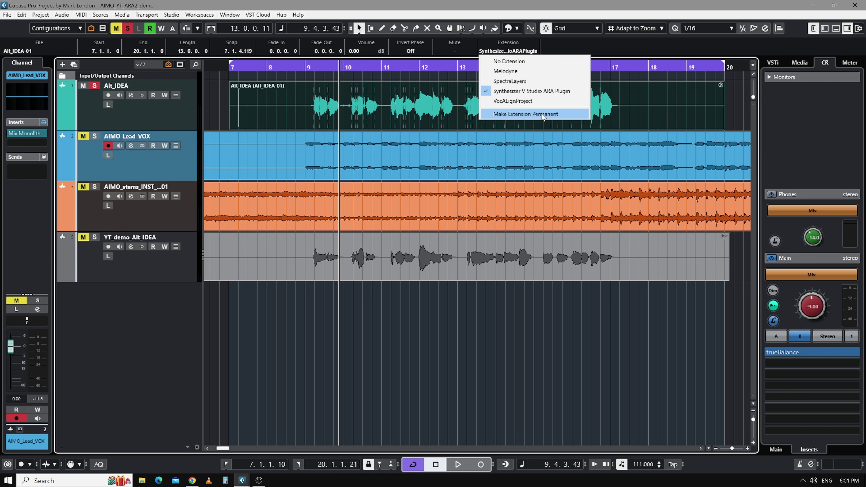
click(547, 65)
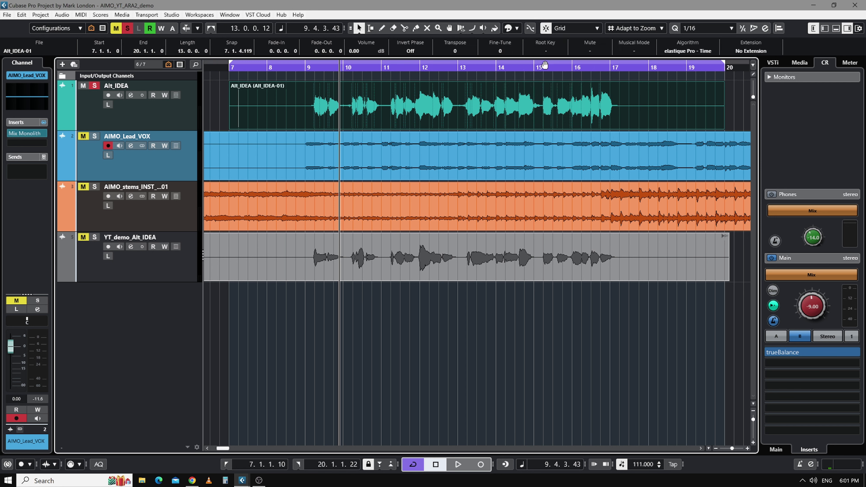
click(737, 102)
click(667, 115)
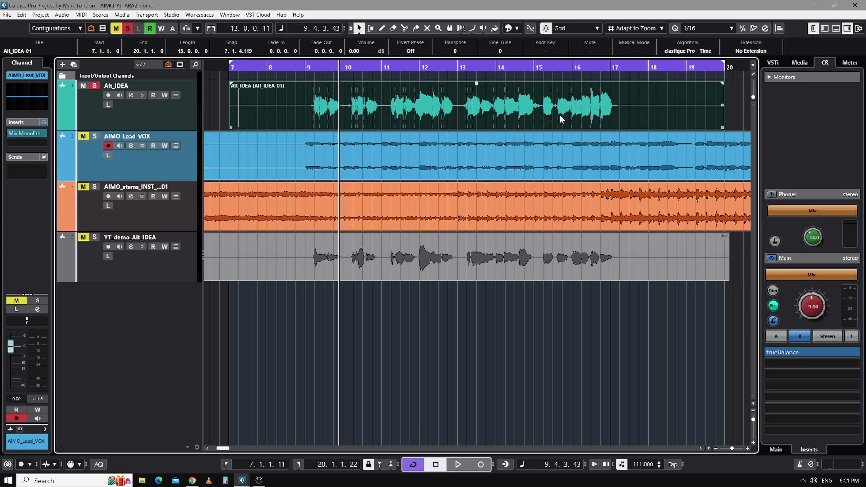
click(317, 274)
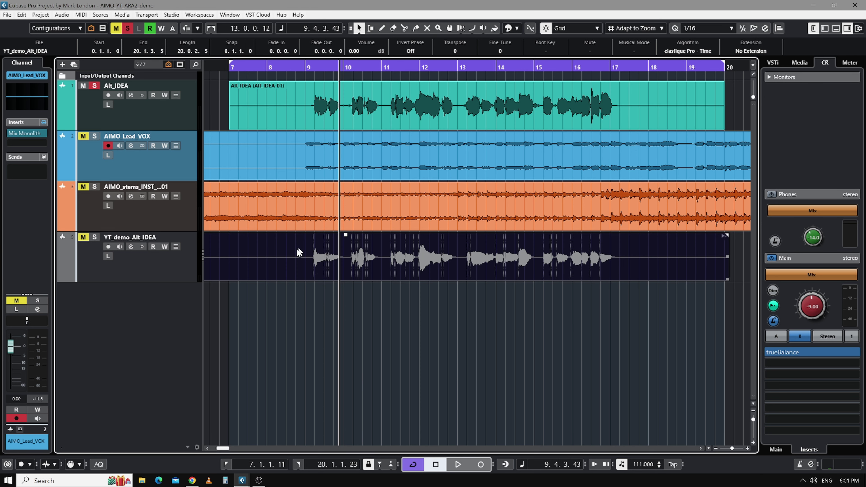
Unsolo and mute the Alt_IDEA track, and unmute the YT_demo_Alt_IDEA track.
click(94, 86)
click(83, 86)
click(100, 266)
click(83, 237)
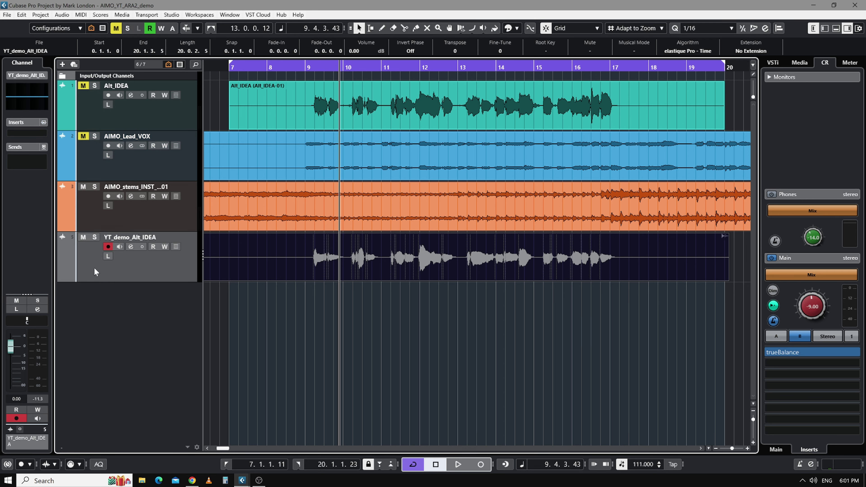
Play the rendered vocal from bar 9, then stop playback.
click(299, 66)
click(272, 94)
key(space)
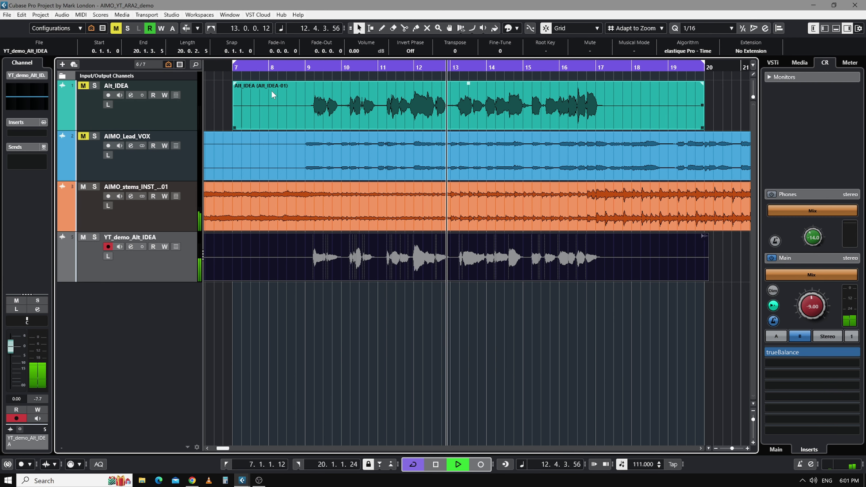
key(space)
click(255, 145)
Return the playhead to the loop start and solo YT_demo_Alt_IDEA.
key(KP_1)
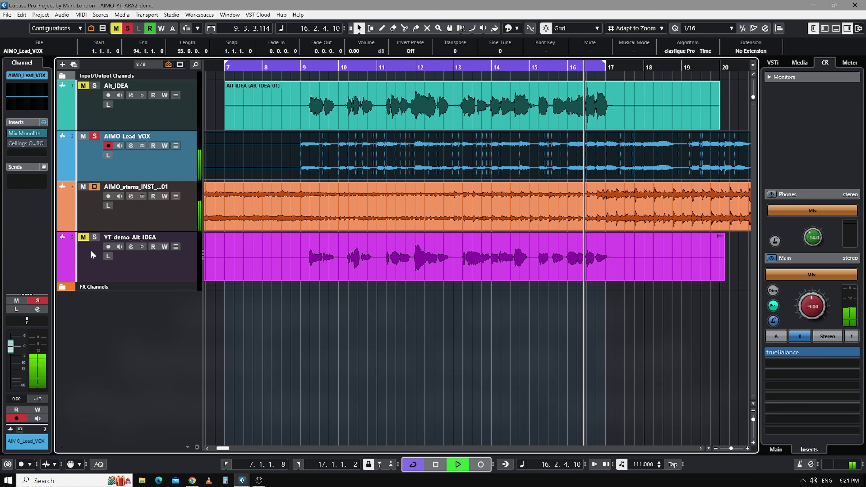
click(94, 237)
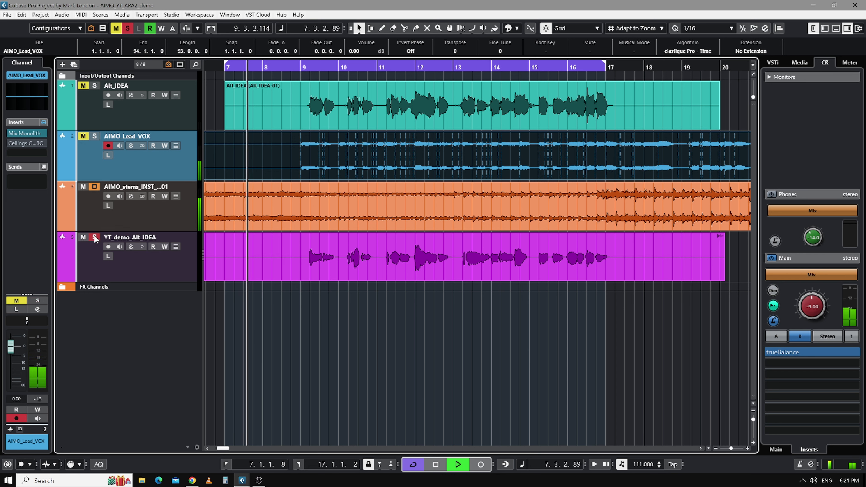
Switch off Cycle so playback continues past bar 17.
click(414, 467)
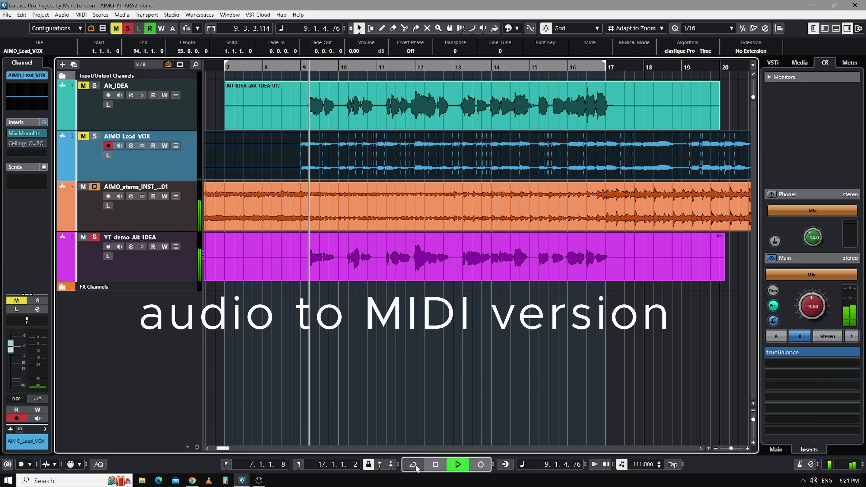